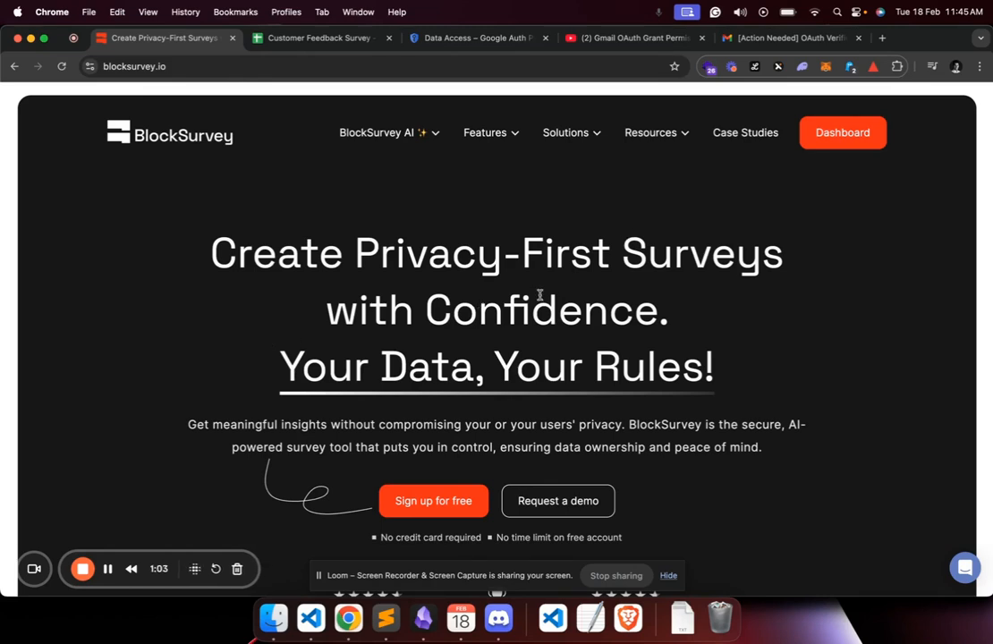
# Open the most recent Customer Feedback Survey draft from the dashboard and select its Feedback question.
pyautogui.scroll(-1, 539, 295)
pyautogui.scroll(1, 538, 290)
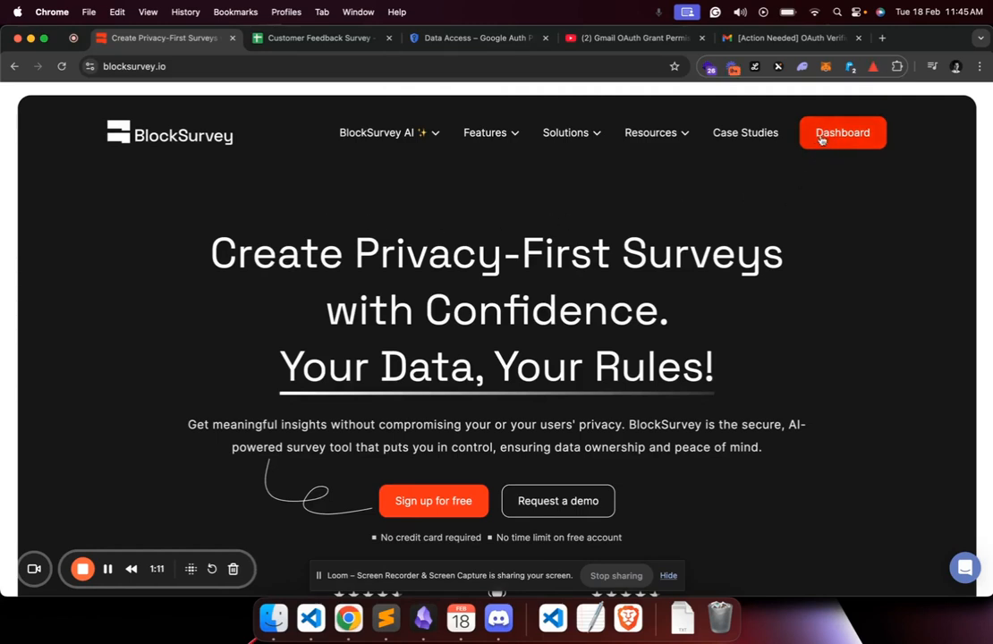
pyautogui.click(821, 135)
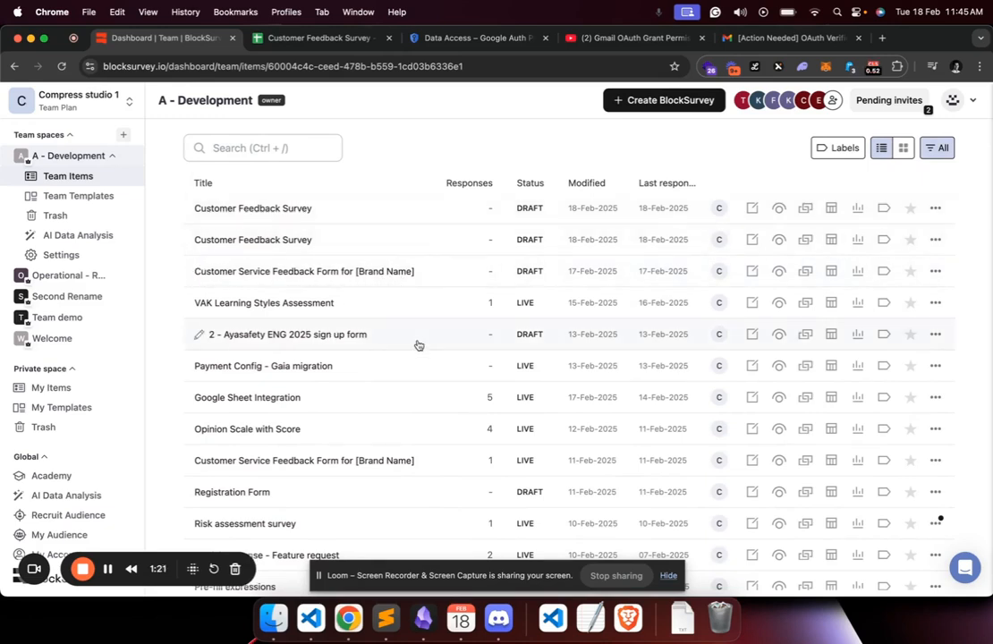
pyautogui.click(363, 212)
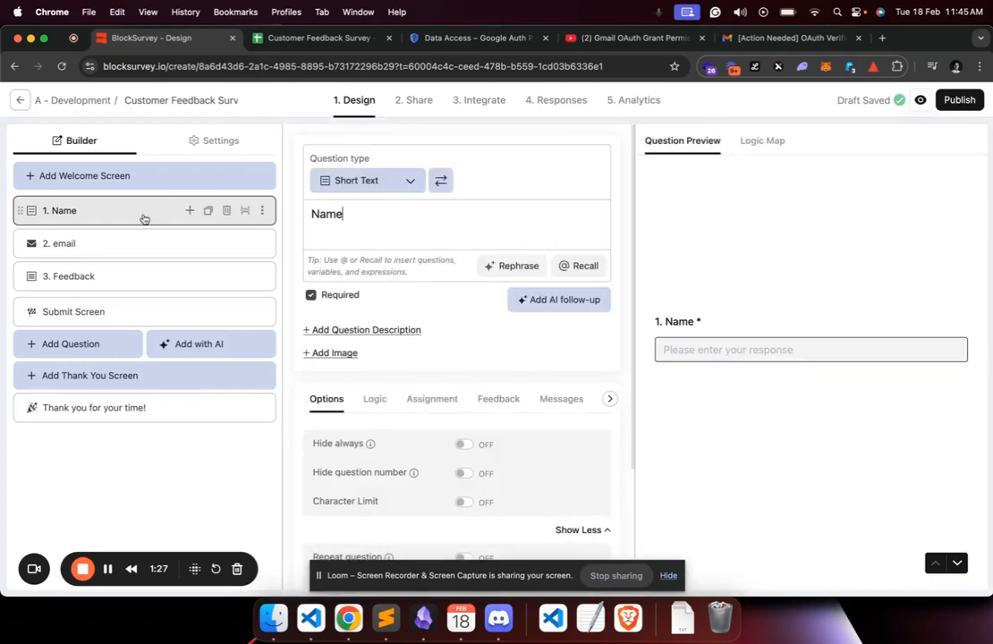
pyautogui.click(120, 280)
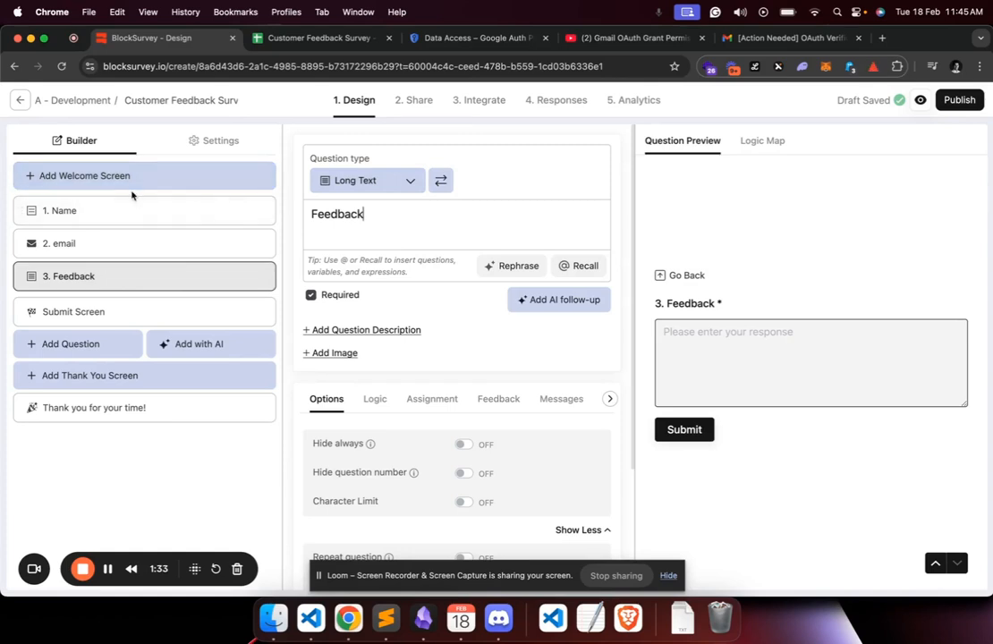
# Publish the survey and open its web link in a new browser tab.
pyautogui.click(966, 104)
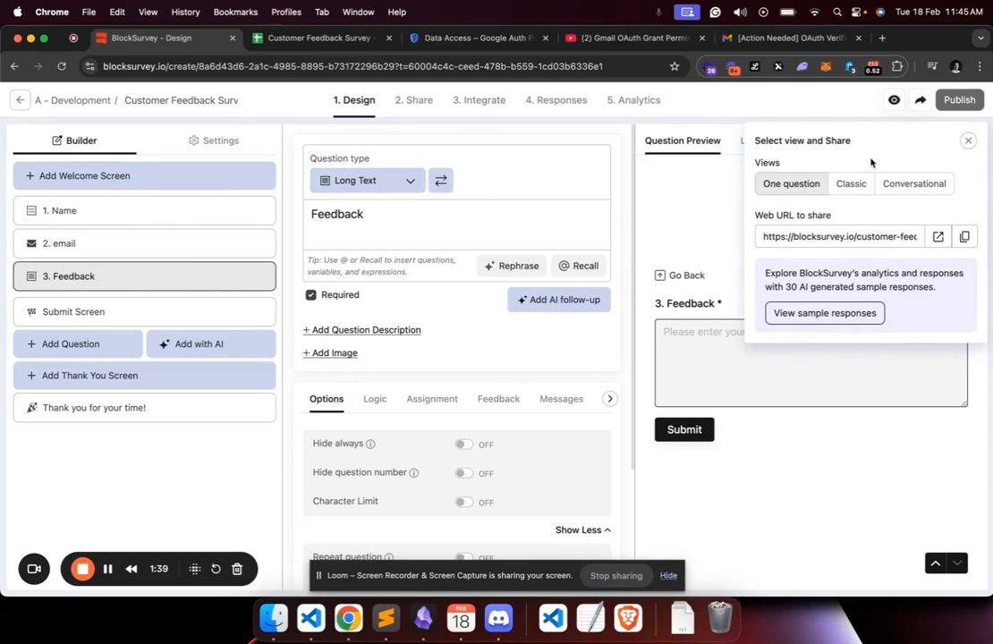
pyautogui.click(964, 237)
pyautogui.click(939, 238)
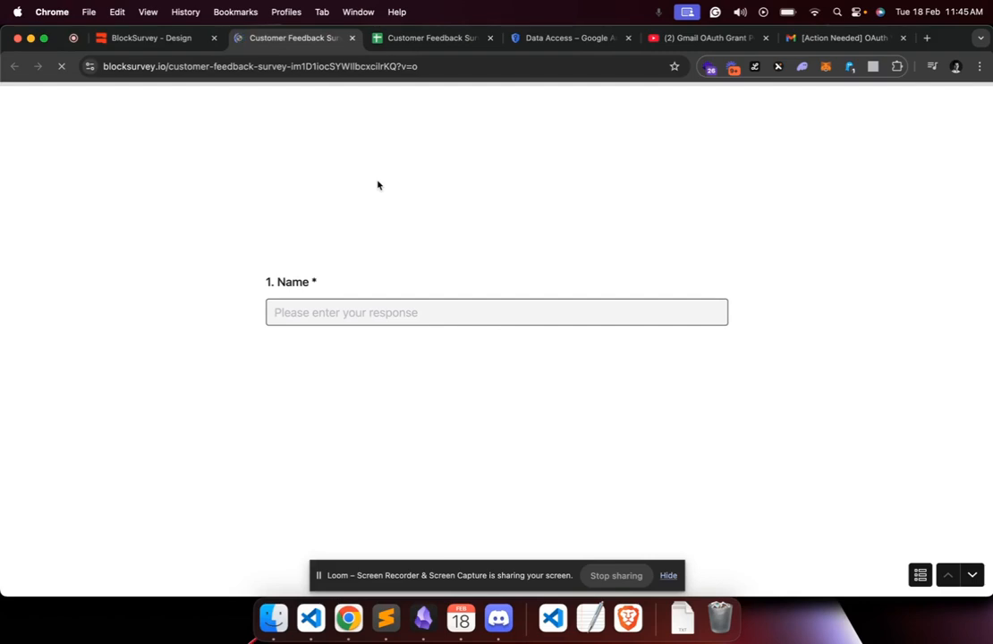
# Reload the public survey with the URL parameter v=l, and close the share popup in the survey builder.
pyautogui.click(379, 69)
pyautogui.press('BackSpace')
pyautogui.write('l')
pyautogui.press('Return')
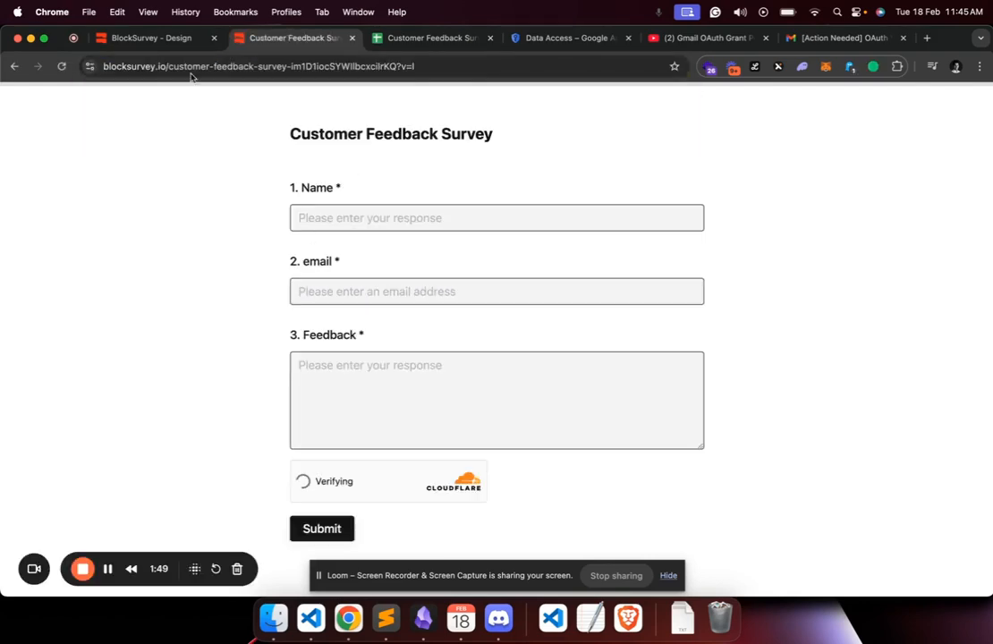
pyautogui.click(157, 44)
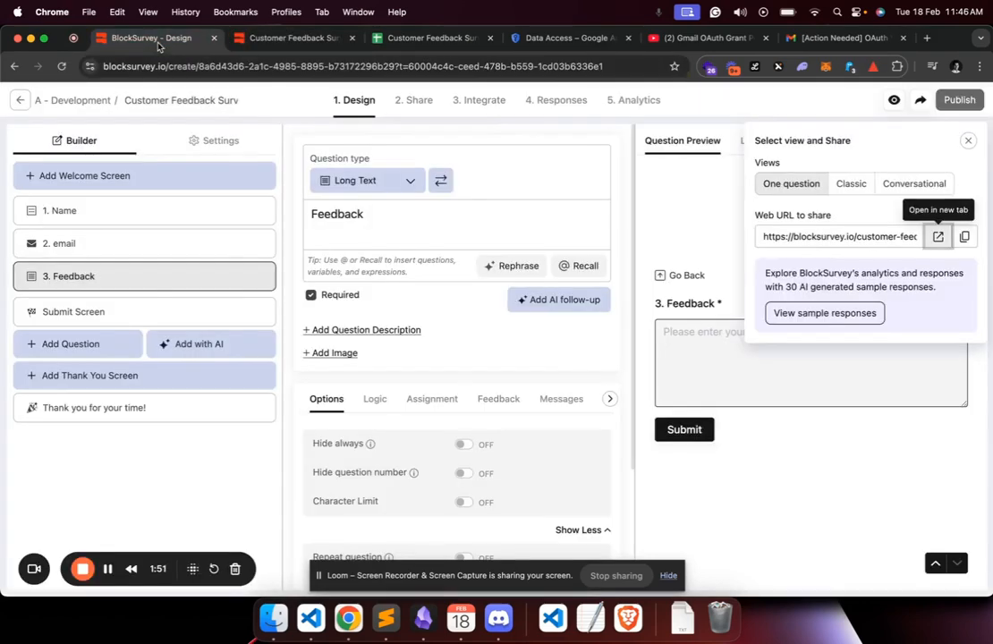
pyautogui.click(968, 141)
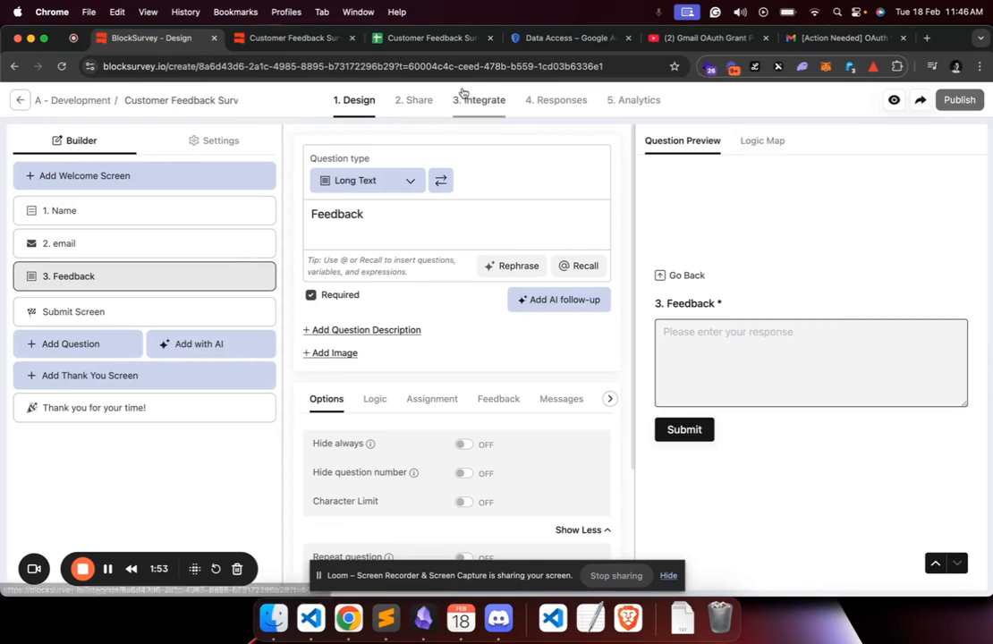
# Fill in the public survey with the respondent's name, e-mail and the feedback "Demo video", and submit it.
pyautogui.click(295, 38)
pyautogui.click(326, 219)
pyautogui.write('Raja')
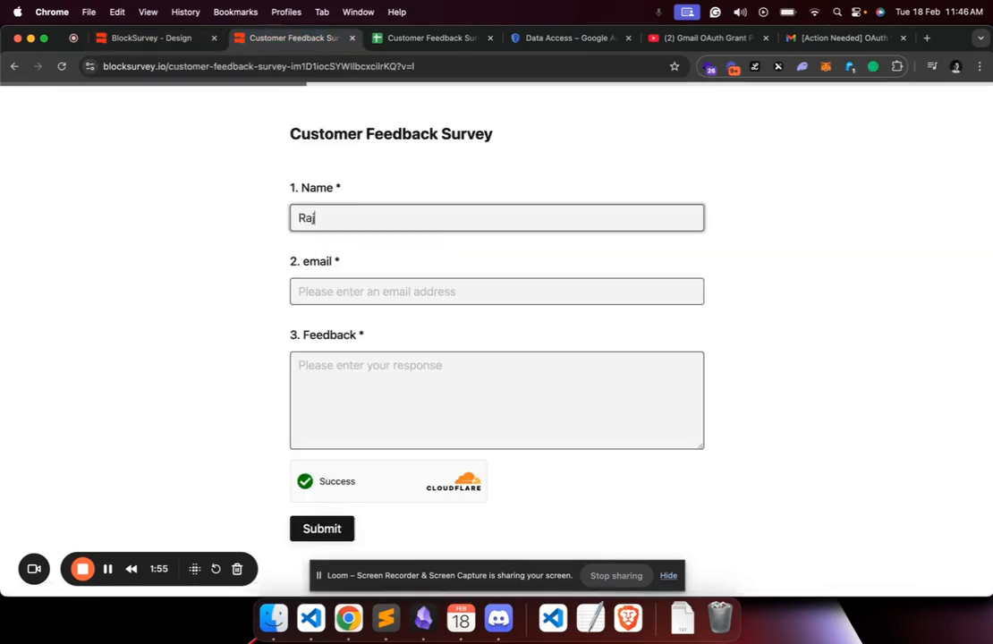
pyautogui.press('Tab')
pyautogui.write('raja')
pyautogui.press('Down')
pyautogui.press('Return')
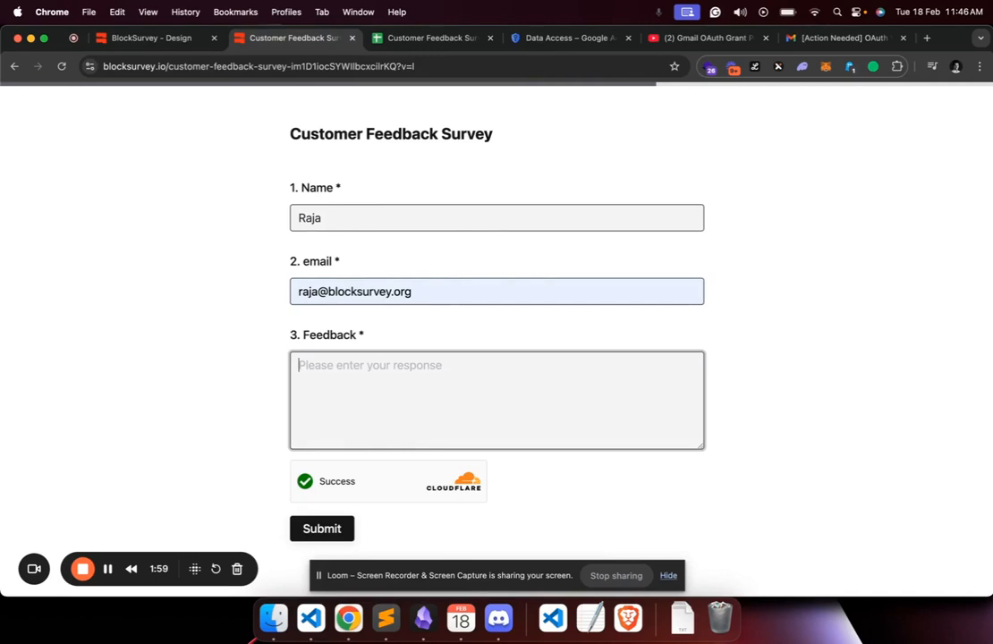
pyautogui.write('Demo v')
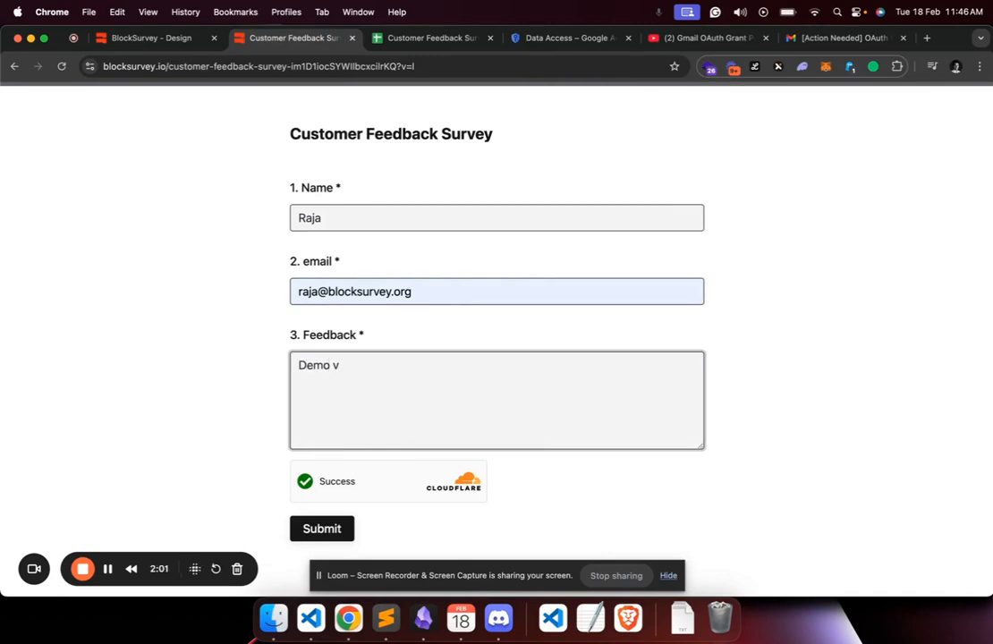
pyautogui.write('ideo')
pyautogui.click(323, 529)
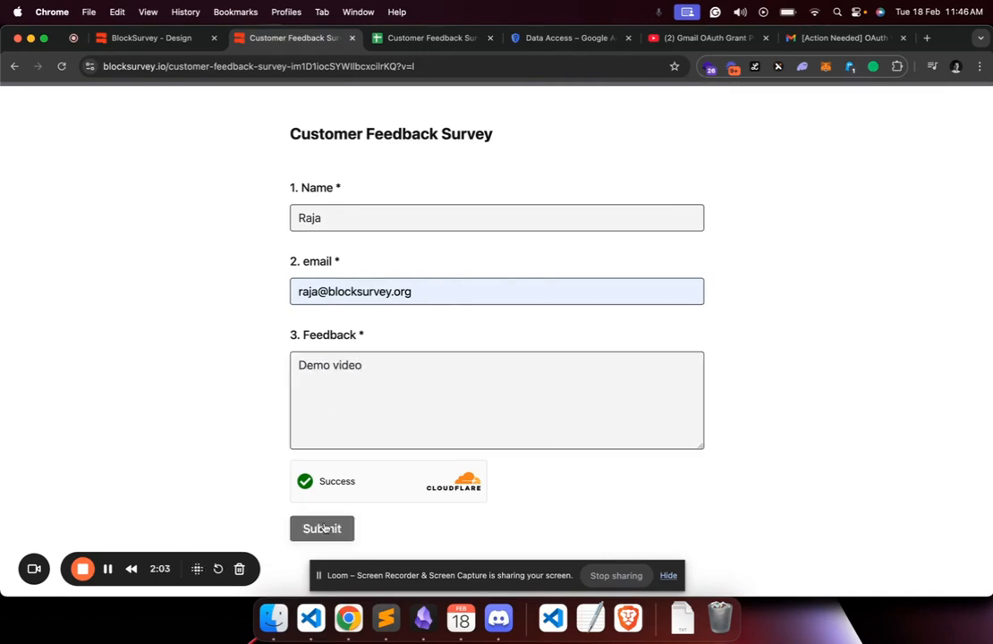
# Review the submitted response in the survey's responses table, including its full individual details and variables.
pyautogui.click(155, 43)
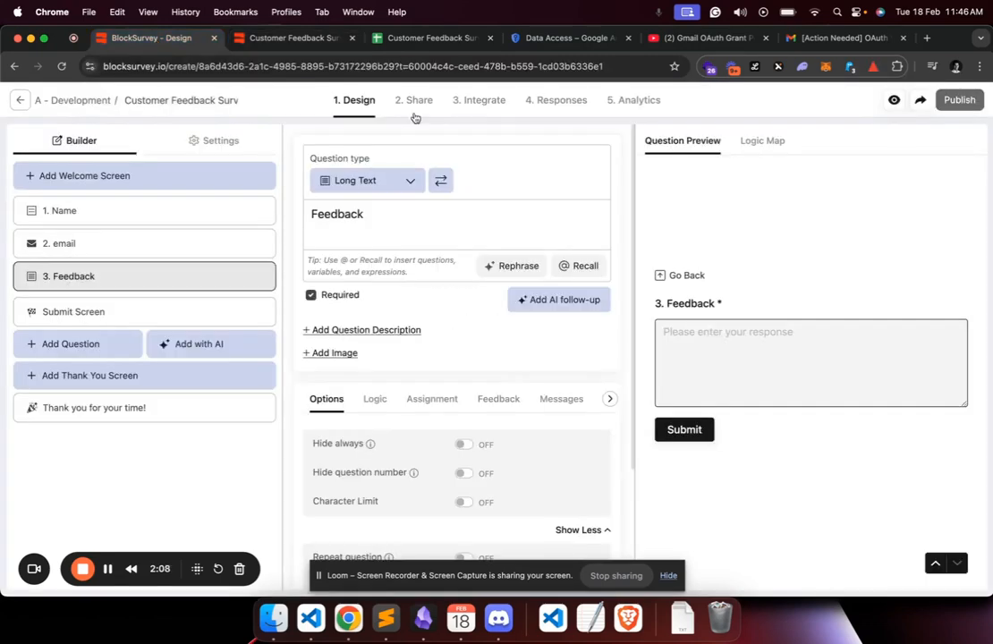
pyautogui.click(537, 102)
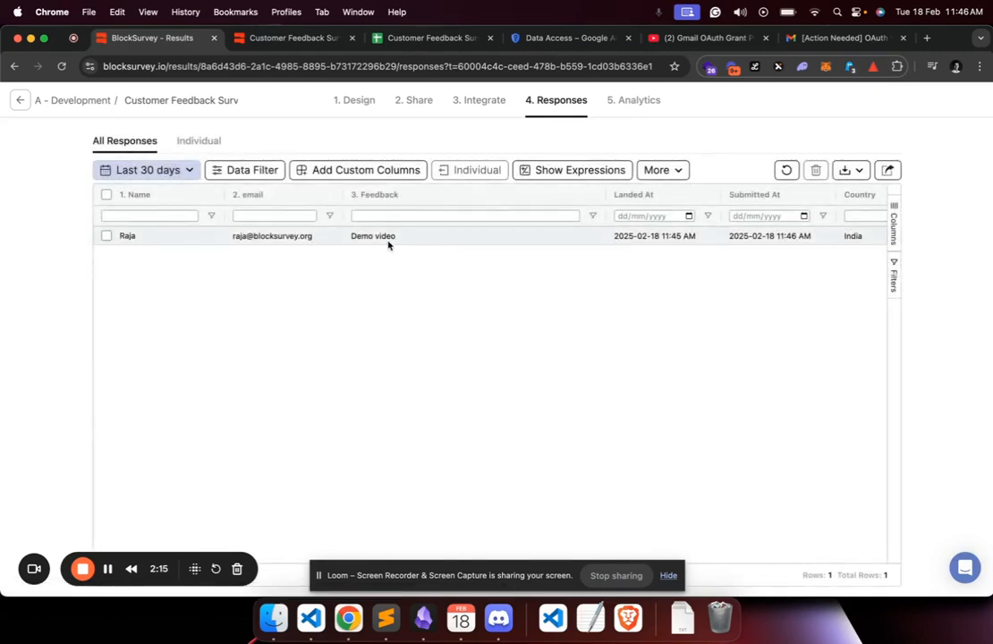
pyautogui.click(388, 239)
pyautogui.click(403, 277)
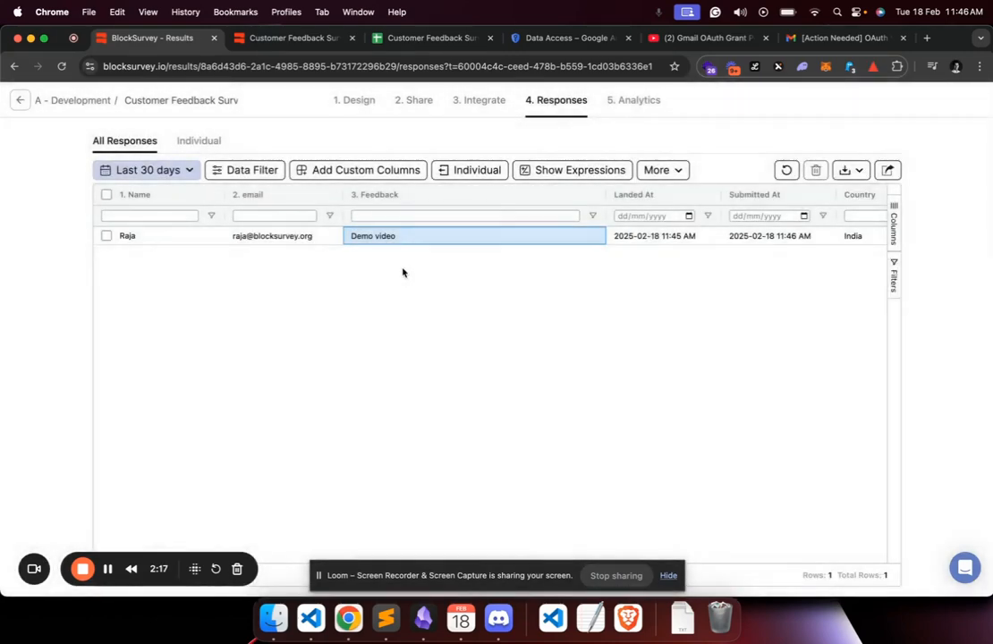
pyautogui.click(391, 239)
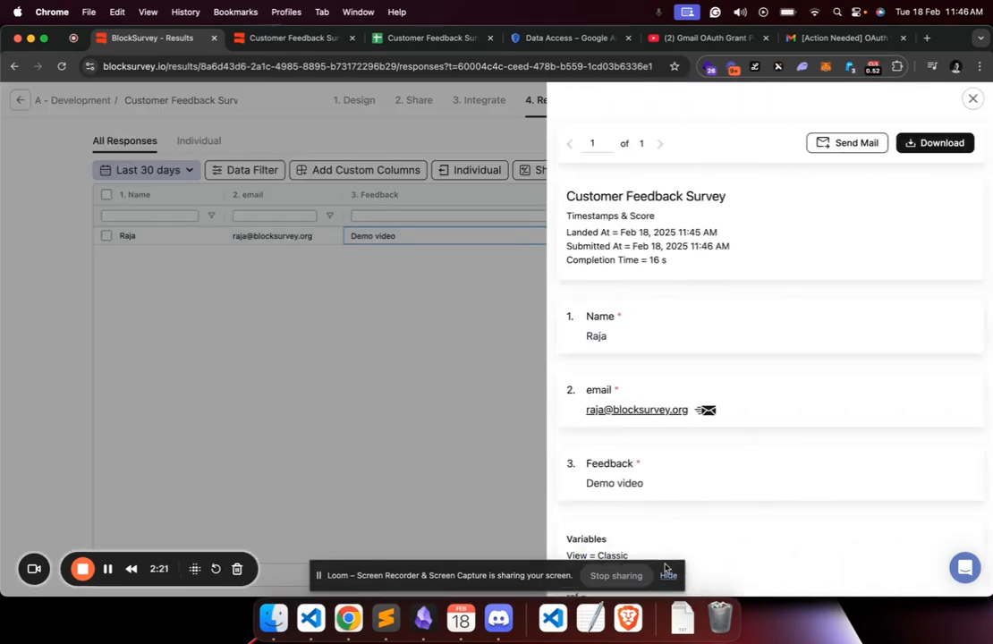
pyautogui.scroll(-4, 621, 399)
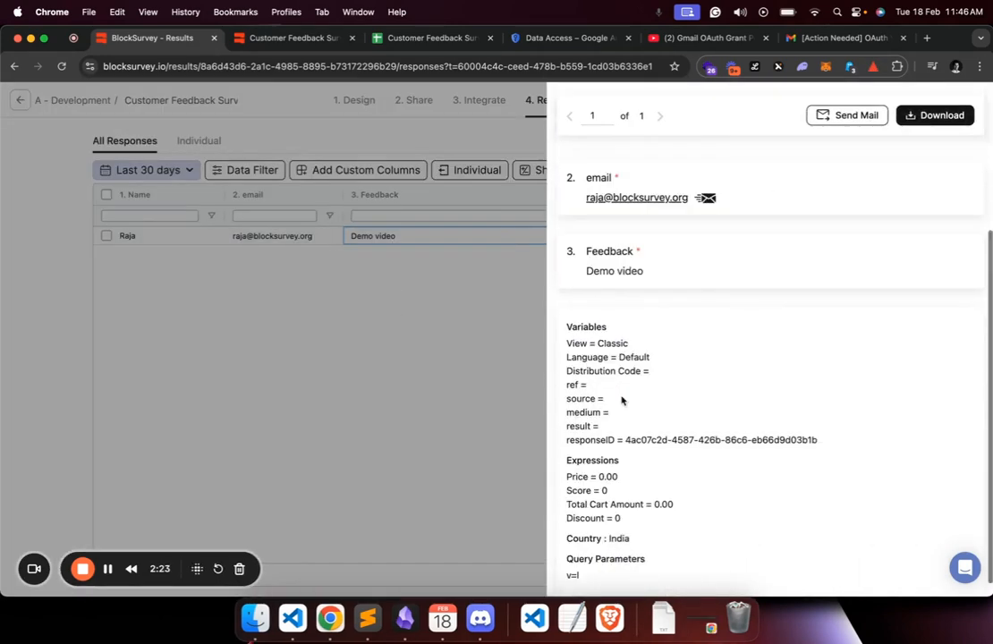
pyautogui.click(449, 339)
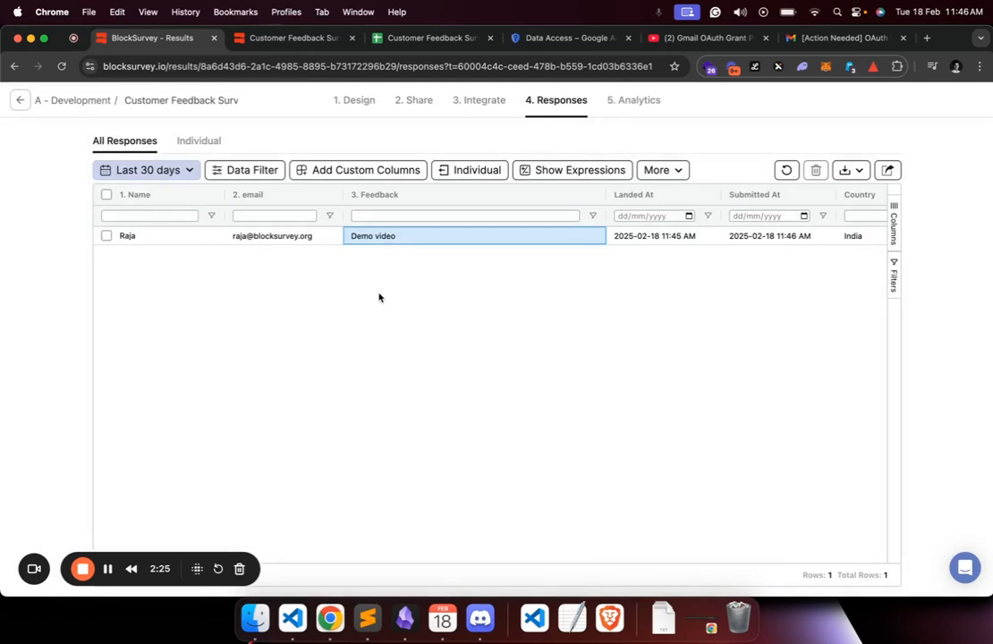
# Look through the survey's Share, Integrate, Responses and Analytics pages, including the per-question response analysis.
pyautogui.click(362, 102)
pyautogui.click(414, 105)
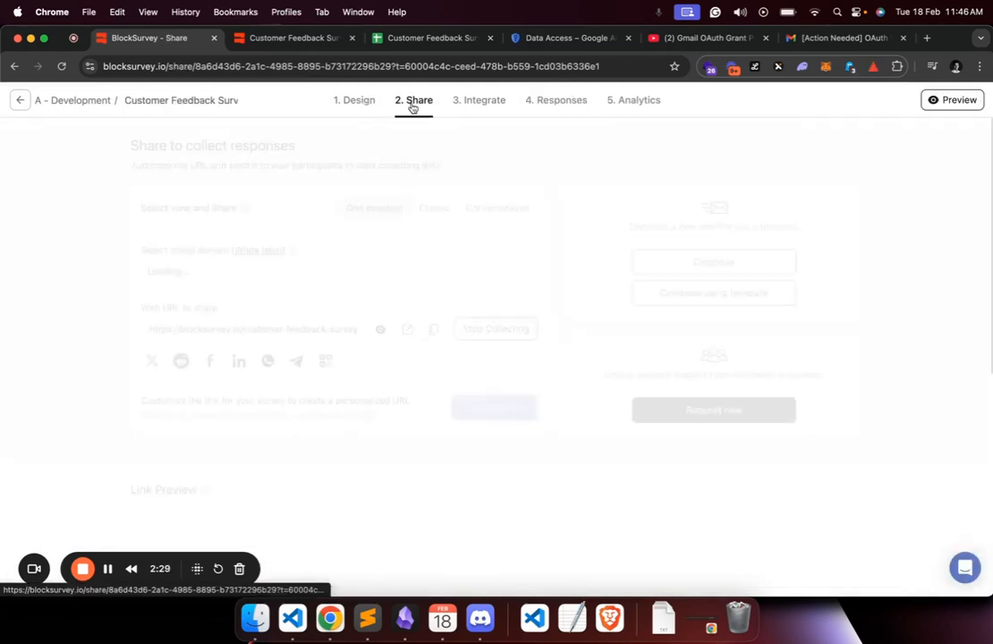
pyautogui.click(482, 104)
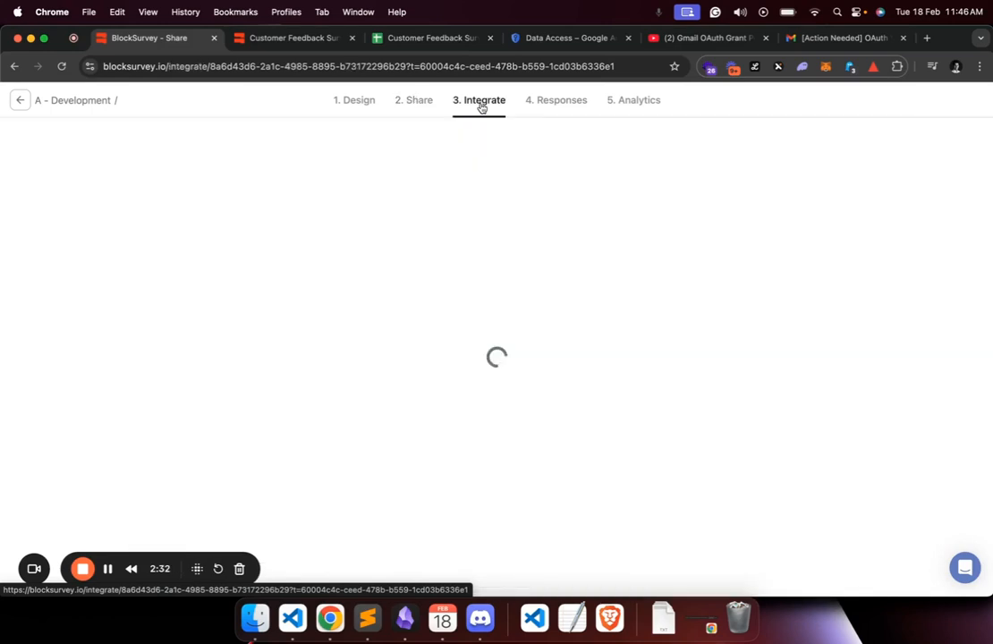
pyautogui.click(545, 104)
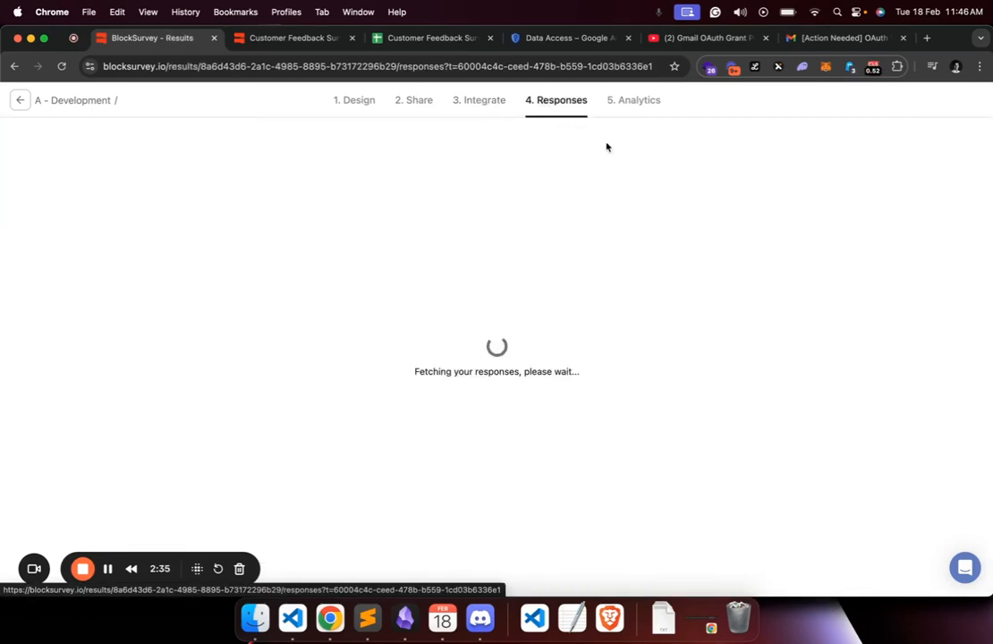
pyautogui.click(624, 111)
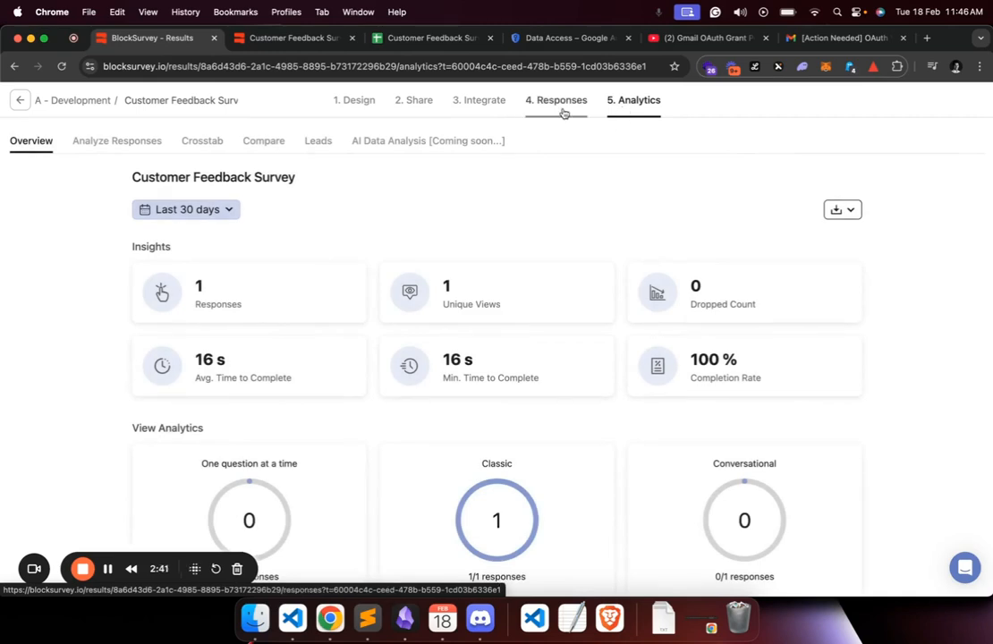
pyautogui.click(119, 142)
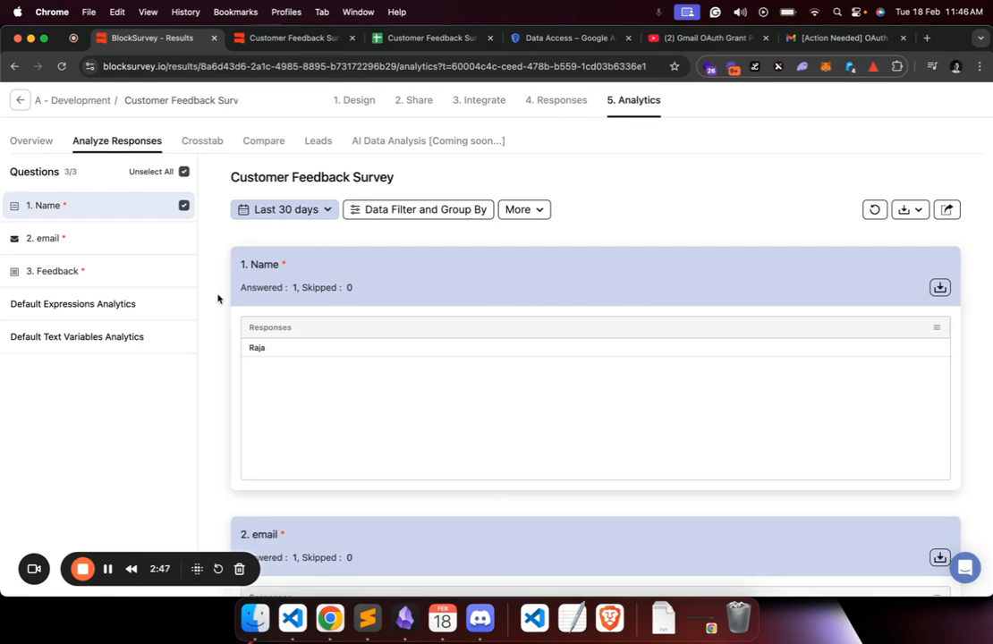
# Open the survey's integrations and start connecting Google Sheets.
pyautogui.click(485, 105)
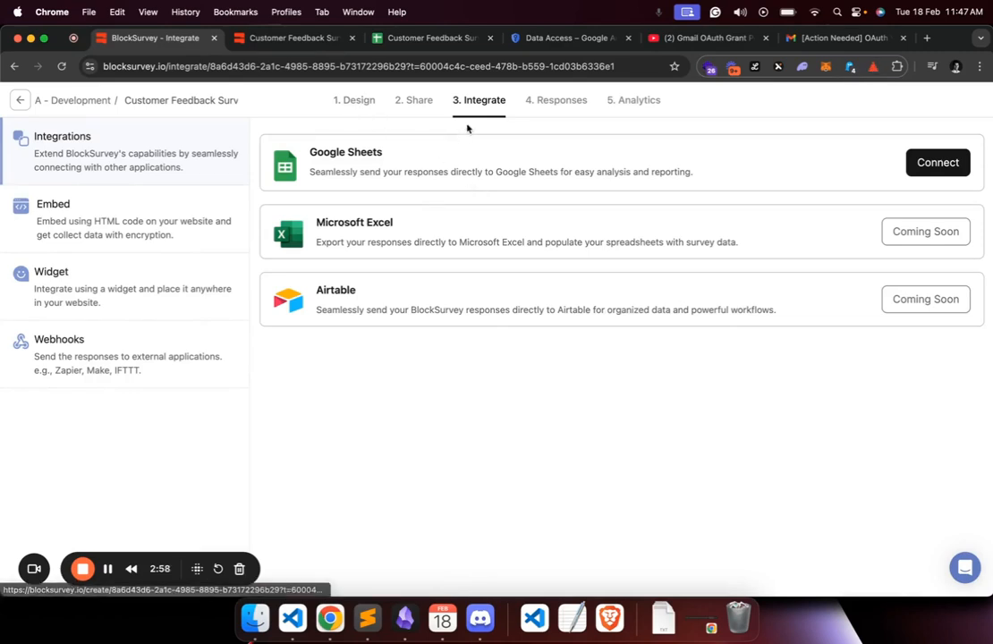
pyautogui.moveTo(312, 153); pyautogui.dragTo(388, 155)
pyautogui.click(424, 155)
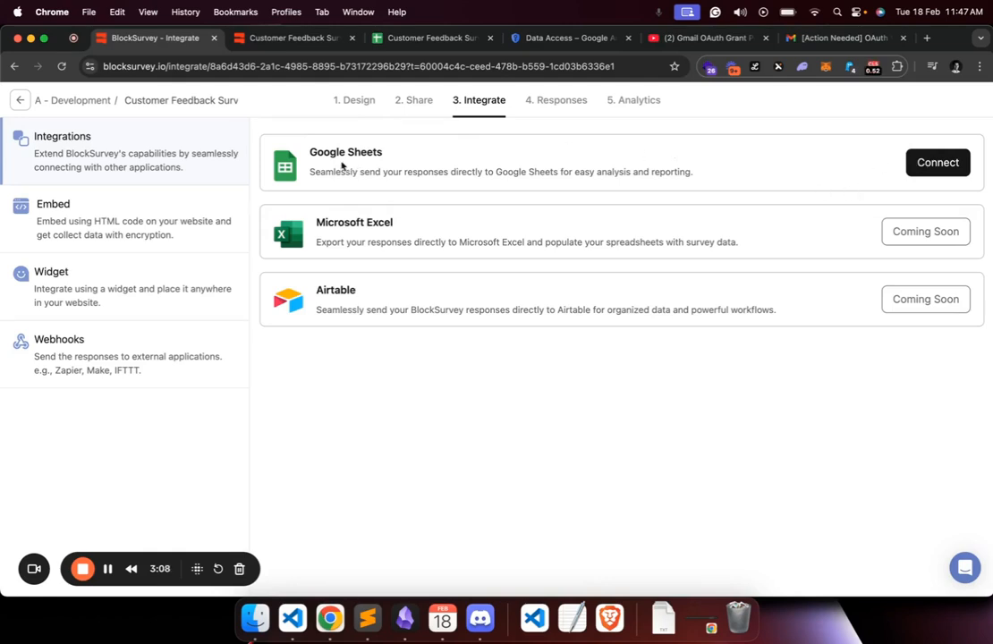
pyautogui.moveTo(307, 152); pyautogui.dragTo(382, 152)
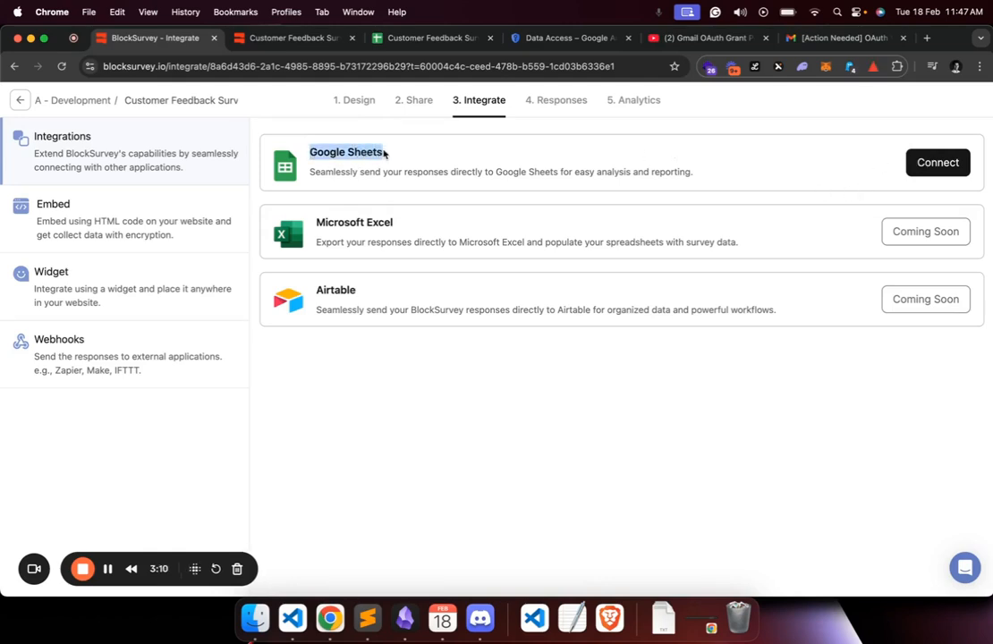
pyautogui.click(431, 158)
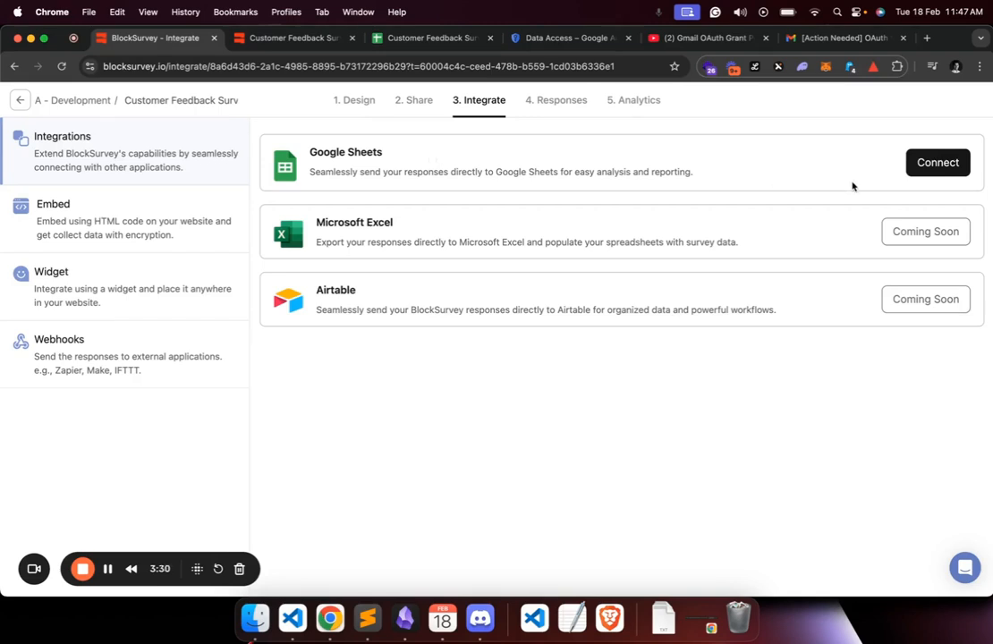
pyautogui.click(930, 164)
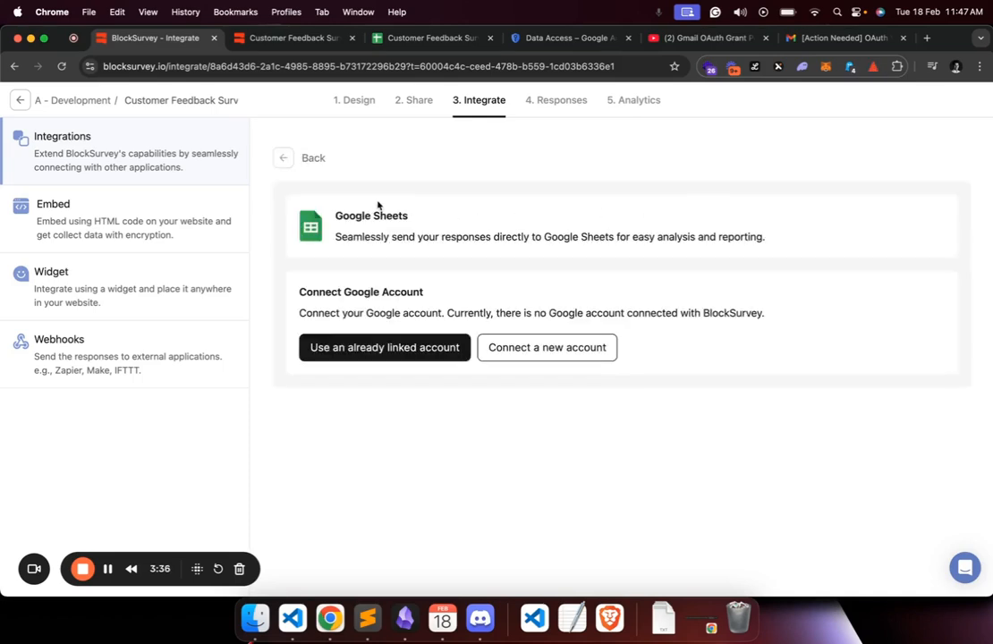
pyautogui.moveTo(334, 215); pyautogui.dragTo(409, 218)
pyautogui.click(433, 219)
# Connect a new Google account for the Google Sheets integration, choosing the blocksurvey.org work account and continuing the sign-in.
pyautogui.click(419, 357)
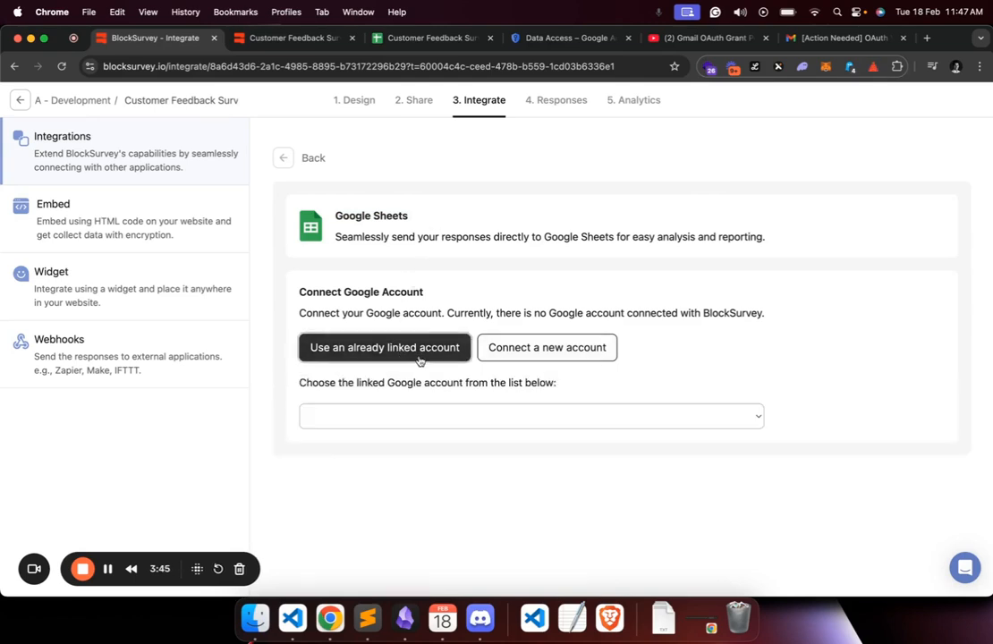
pyautogui.click(502, 355)
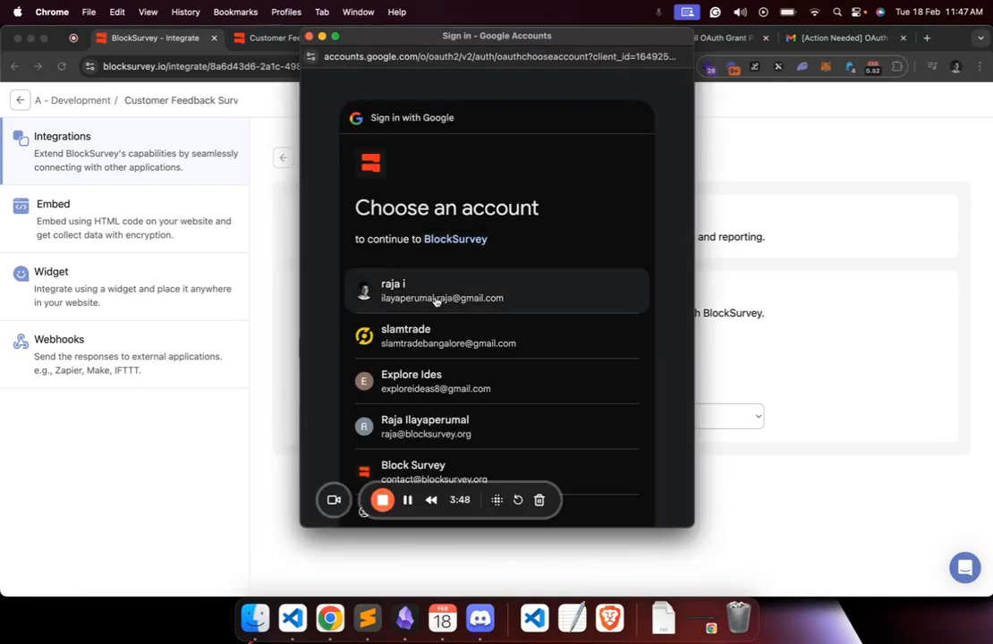
pyautogui.scroll(-2, 436, 297)
pyautogui.scroll(-3, 437, 302)
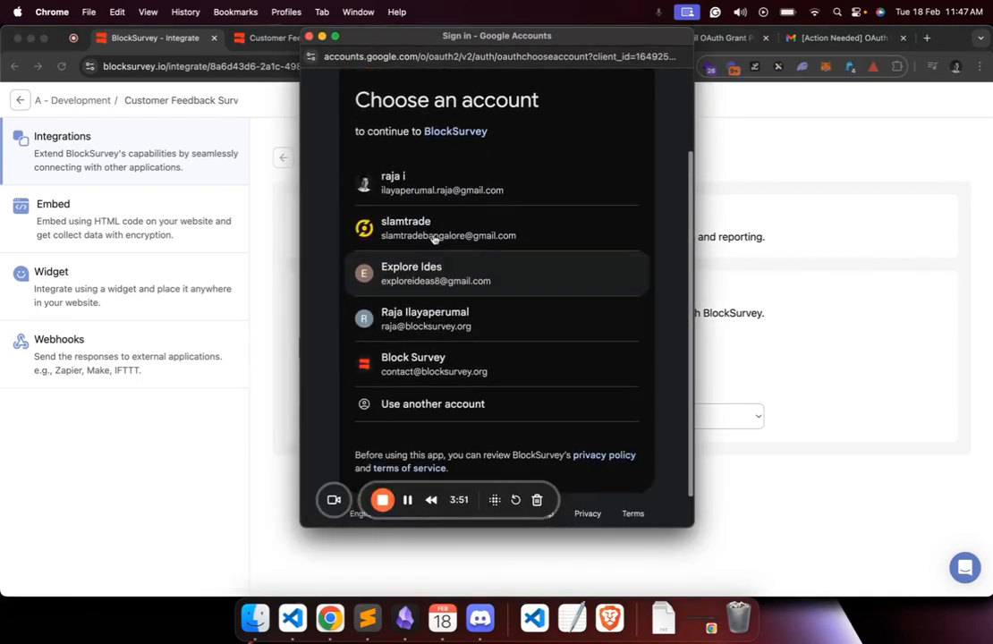
pyautogui.click(430, 323)
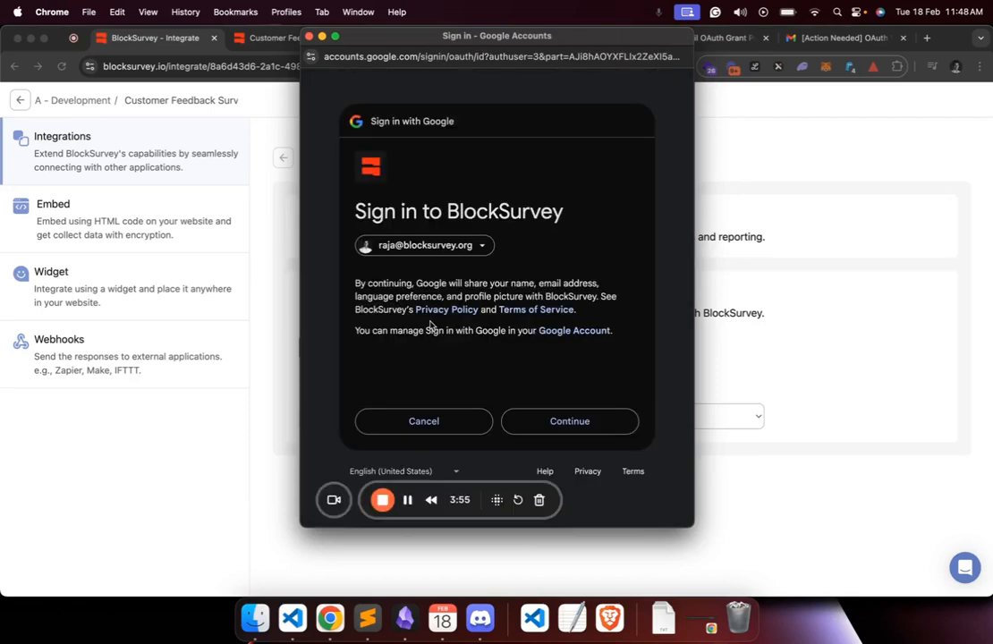
pyautogui.click(543, 428)
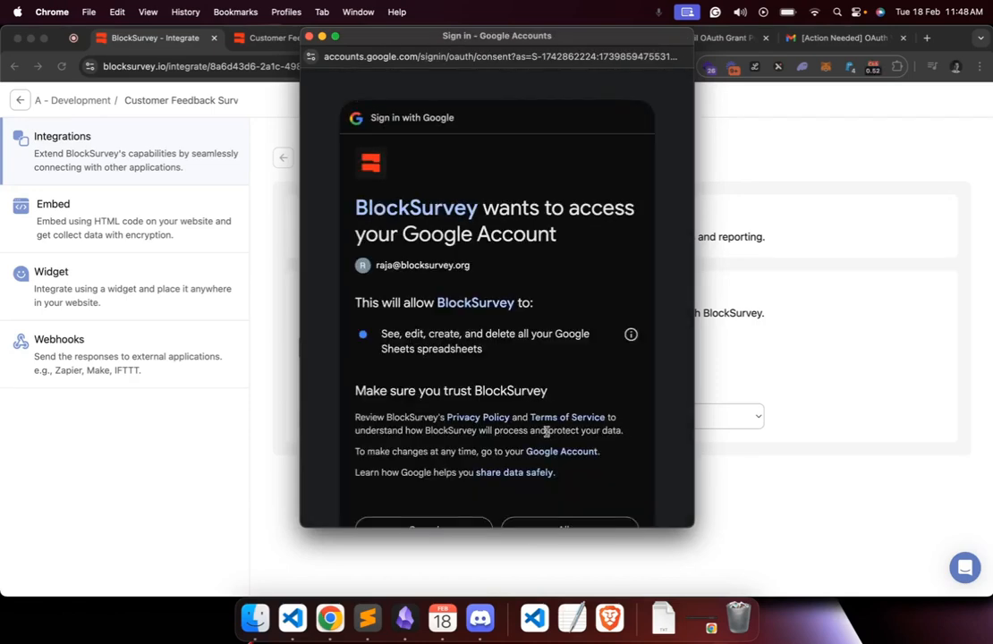
# Review the requested Google Sheets permission on the consent page and allow BlockSurvey the access.
pyautogui.scroll(-2, 502, 376)
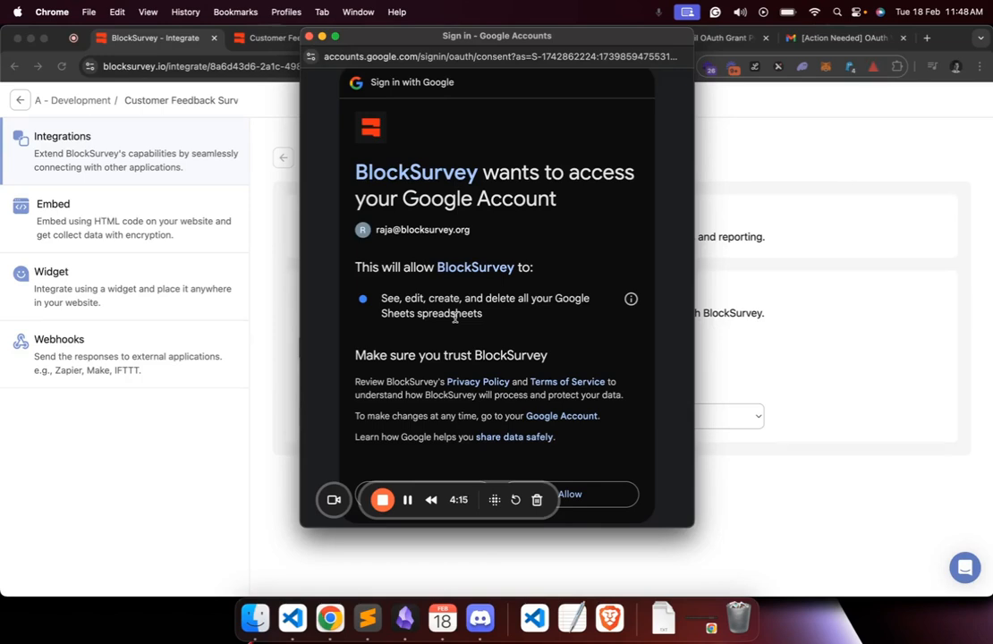
pyautogui.scroll(-3, 455, 318)
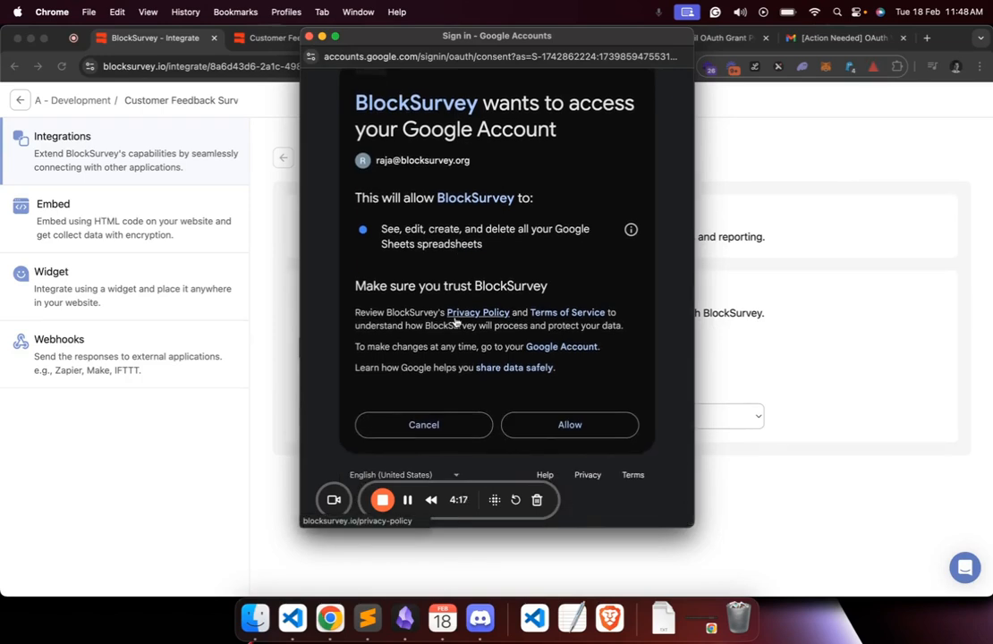
pyautogui.scroll(2, 456, 322)
pyautogui.scroll(-2, 452, 314)
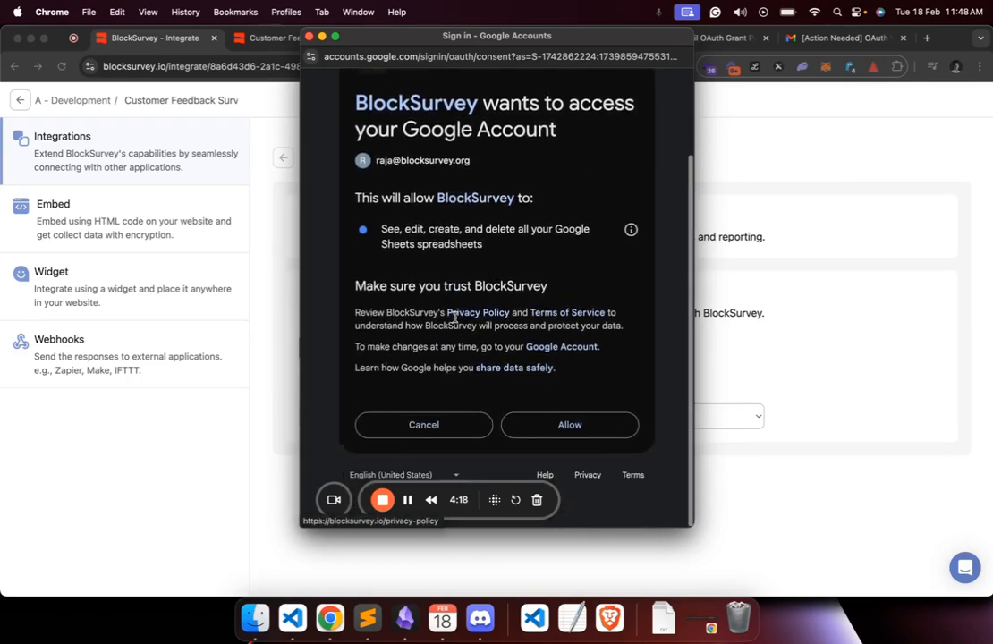
pyautogui.click(538, 427)
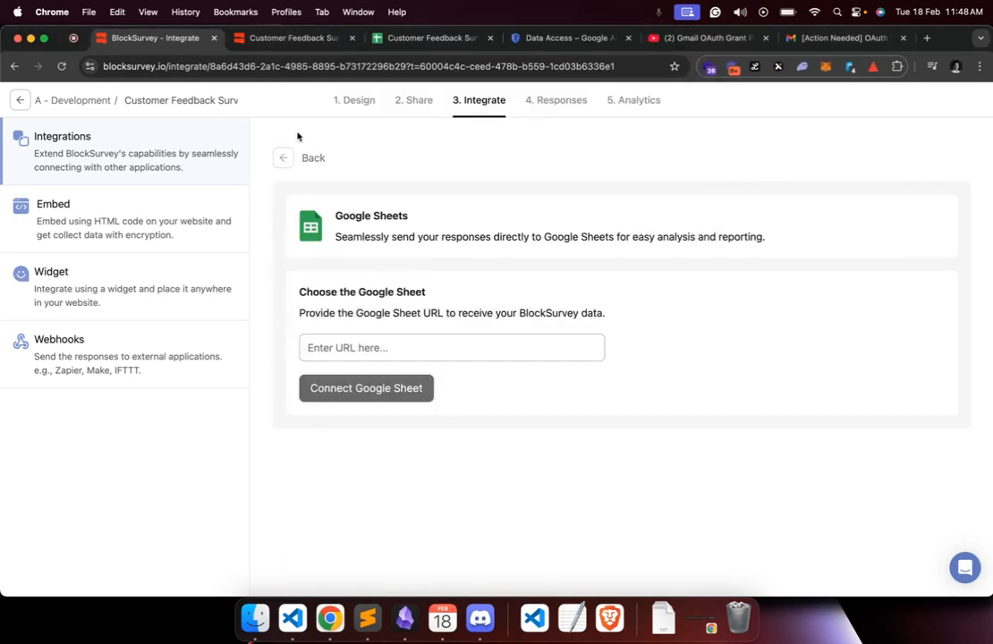
# Copy the URL of the Customer Feedback Survey spreadsheet and connect that sheet to the BlockSurvey integration.
pyautogui.click(399, 40)
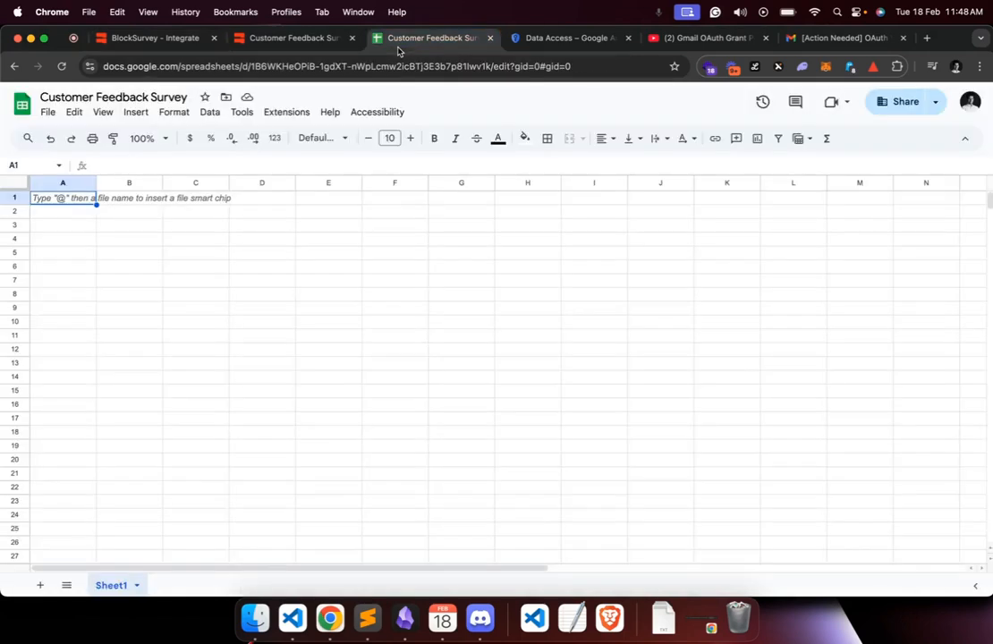
pyautogui.click(320, 67)
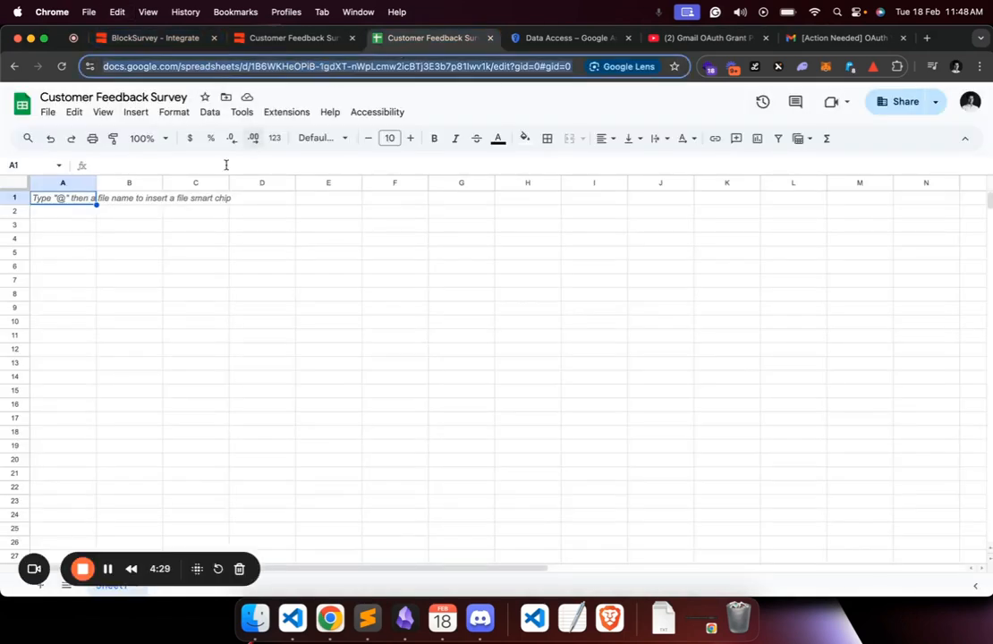
pyautogui.click(167, 43)
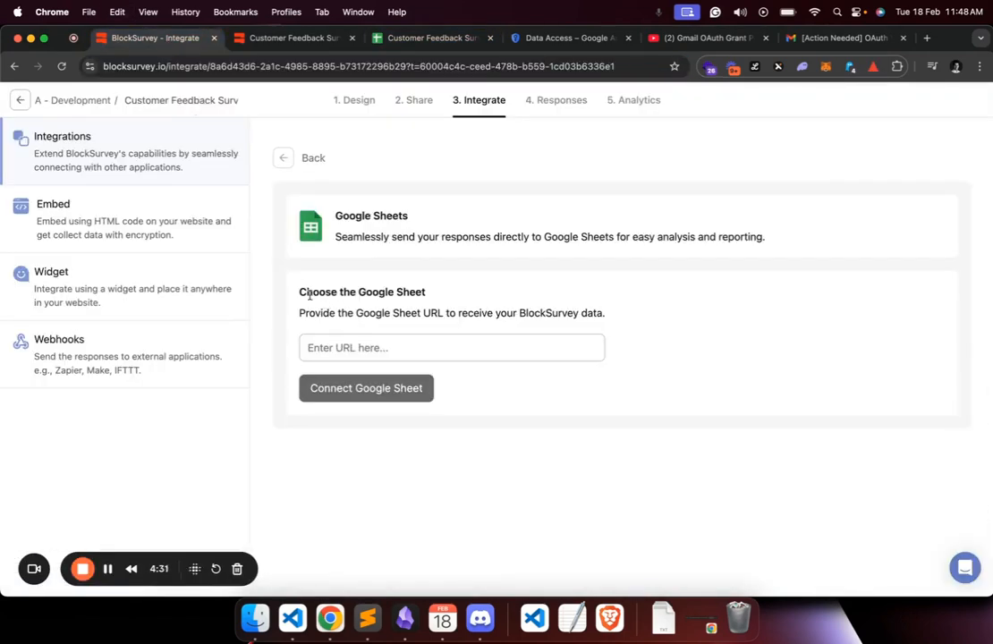
pyautogui.moveTo(305, 291); pyautogui.dragTo(414, 291)
pyautogui.click(386, 354)
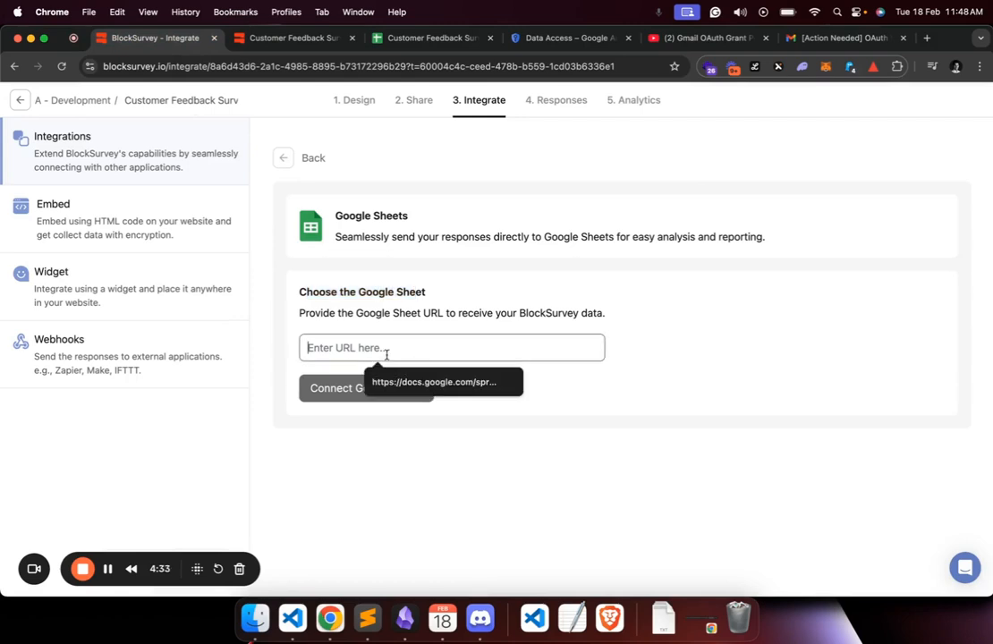
pyautogui.press('super+v')
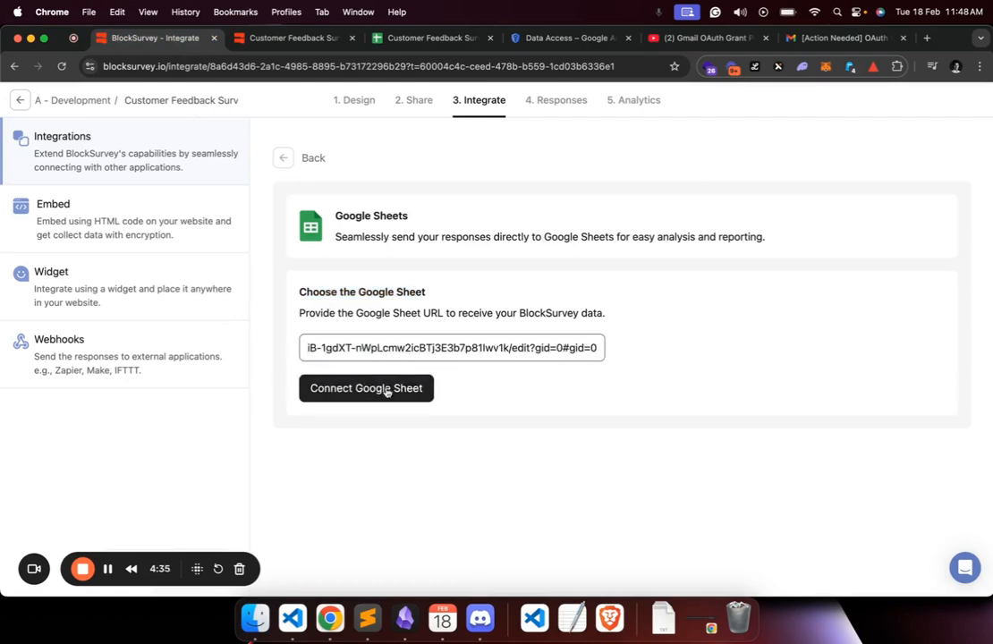
pyautogui.click(388, 390)
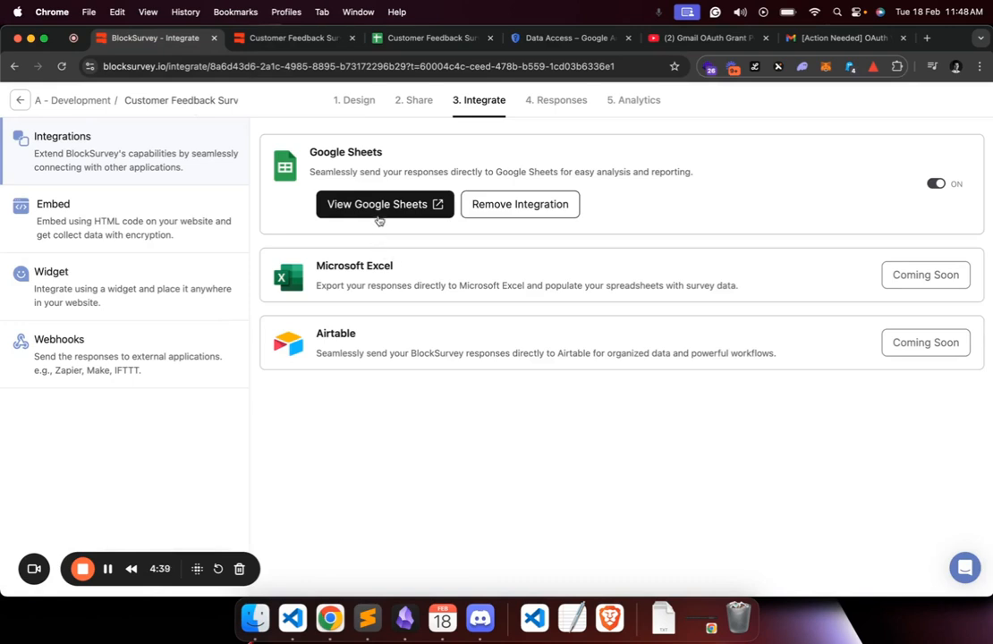
# Examine the column headers on the spreadsheet's Customer Feedback Survey sheet and the Google Sheets integration's status in BlockSurvey.
pyautogui.click(402, 41)
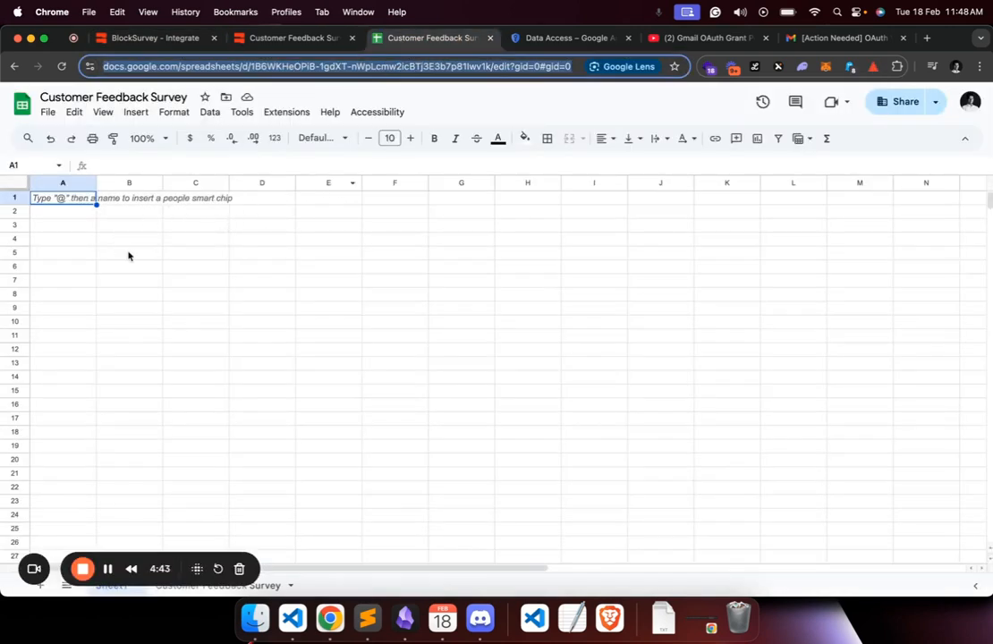
pyautogui.click(260, 587)
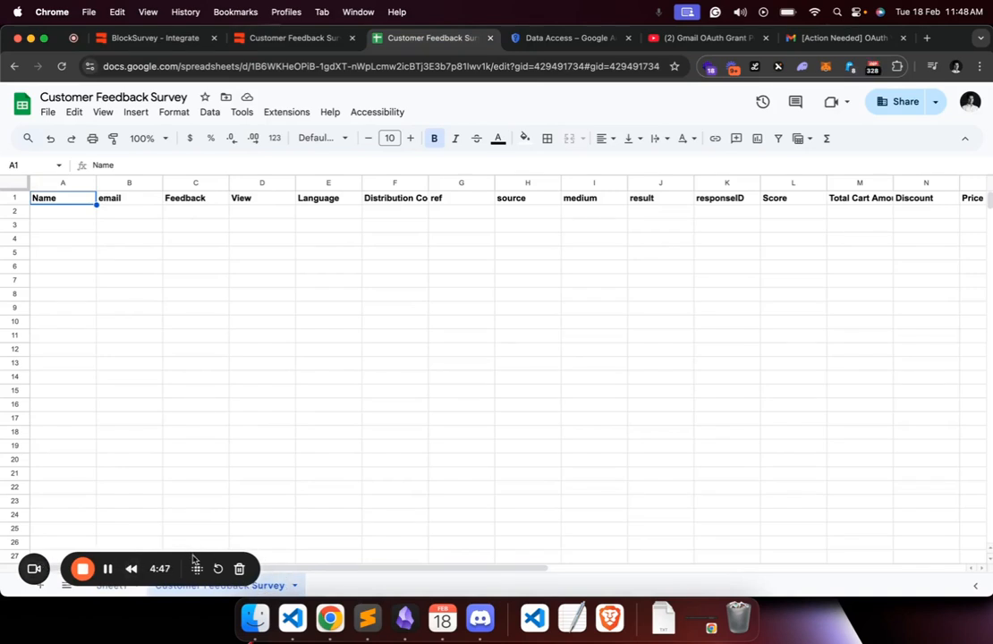
pyautogui.moveTo(197, 569); pyautogui.dragTo(581, 568)
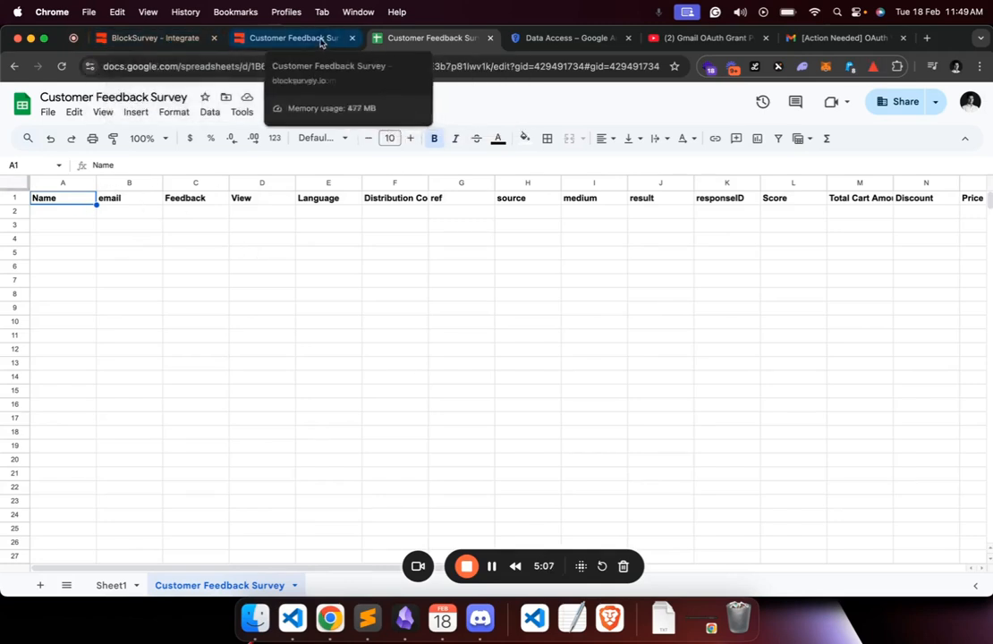
pyautogui.click(168, 44)
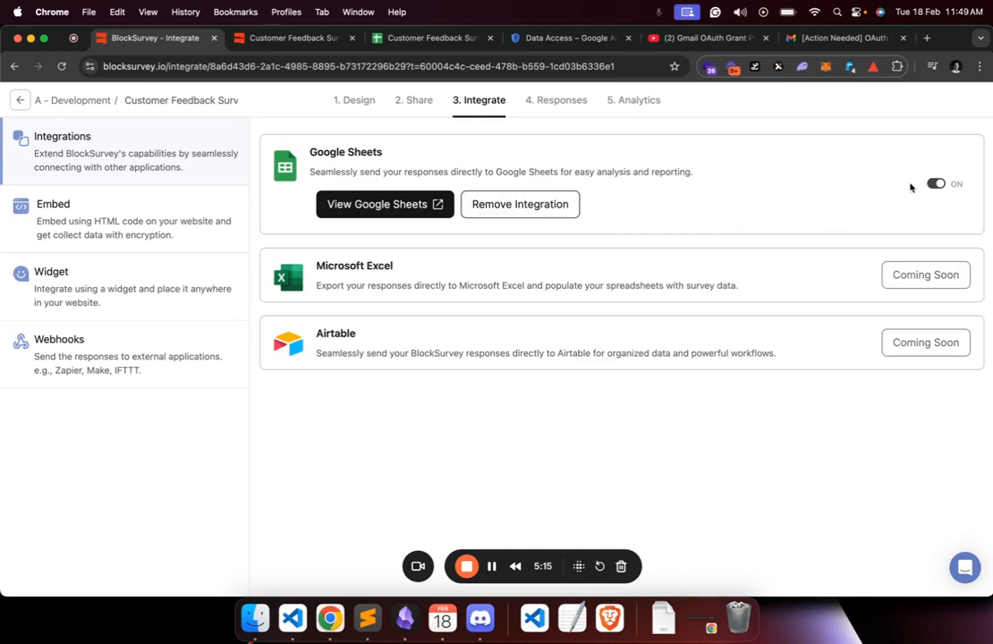
# Reload the public survey and fill in the respondent's name and e-mail address.
pyautogui.click(273, 40)
pyautogui.click(62, 67)
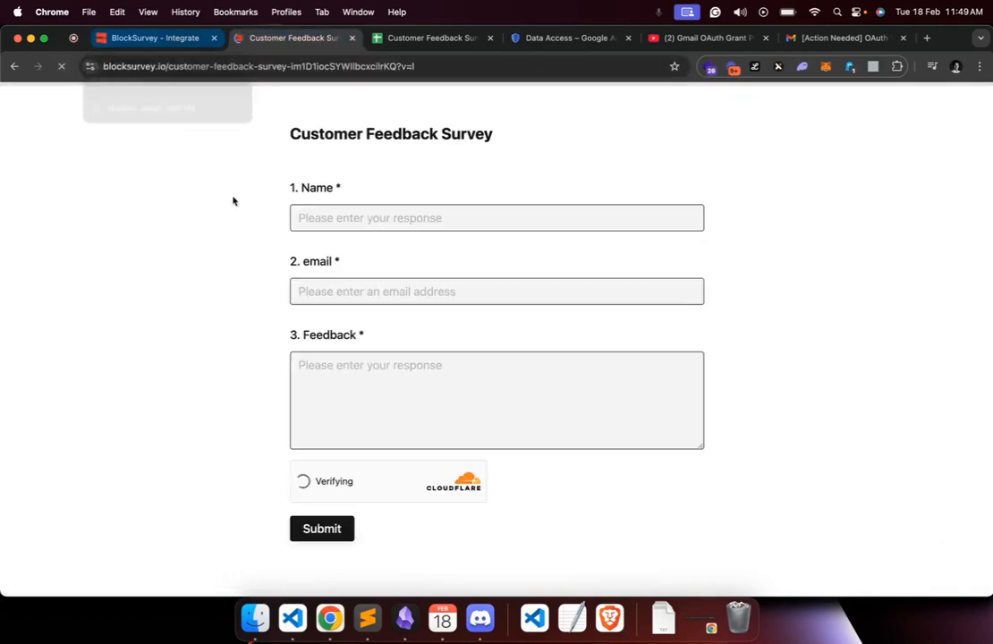
pyautogui.click(339, 218)
pyautogui.write('Raja')
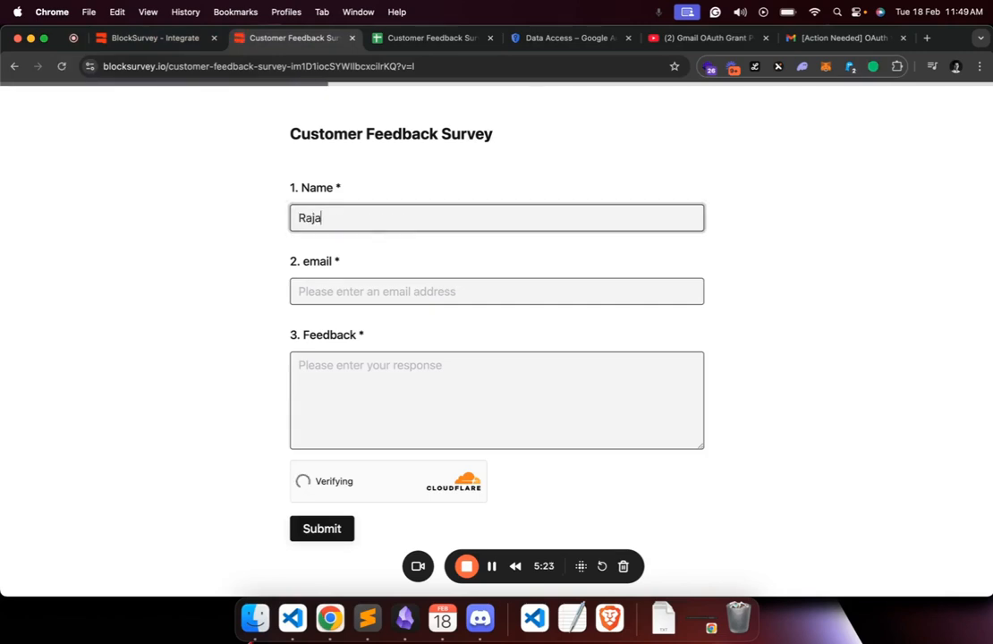
pyautogui.press('Tab')
pyautogui.press('Down')
pyautogui.press('Down')
pyautogui.press('Down')
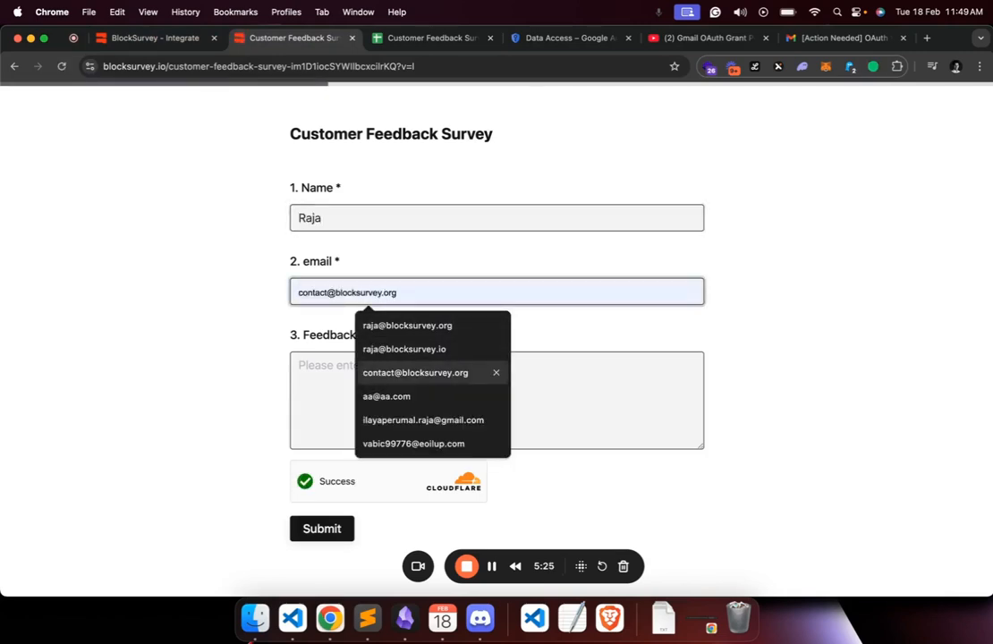
pyautogui.press('Up')
pyautogui.press('Return')
# Enter "Second Response" as the feedback and submit the survey.
pyautogui.click(383, 397)
pyautogui.write('Second Response')
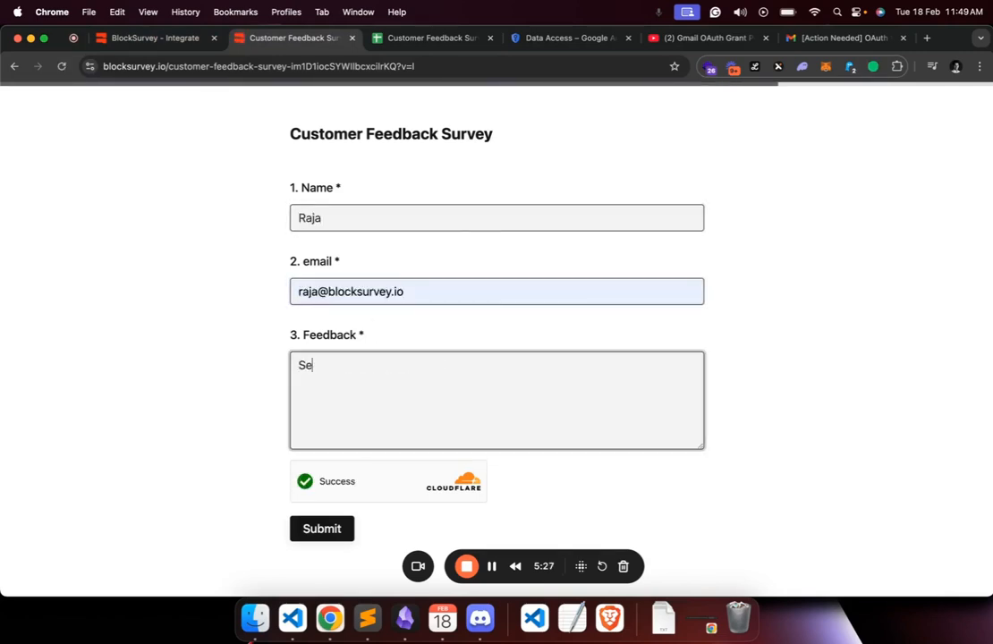
pyautogui.click(322, 528)
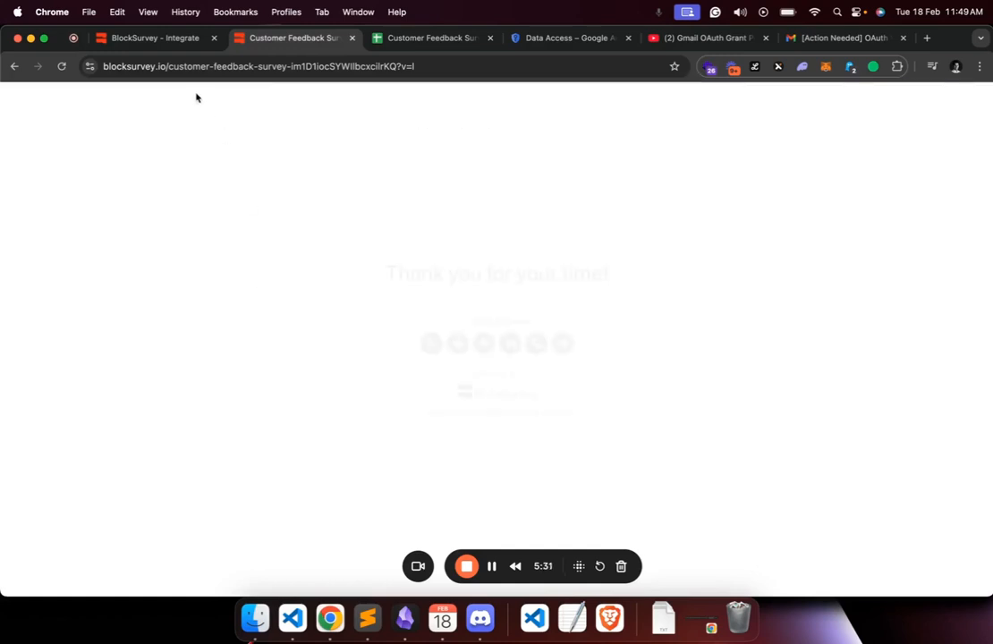
# Check the submitted response's row in the Customer Feedback Survey sheet, including its full e-mail entry.
pyautogui.click(175, 41)
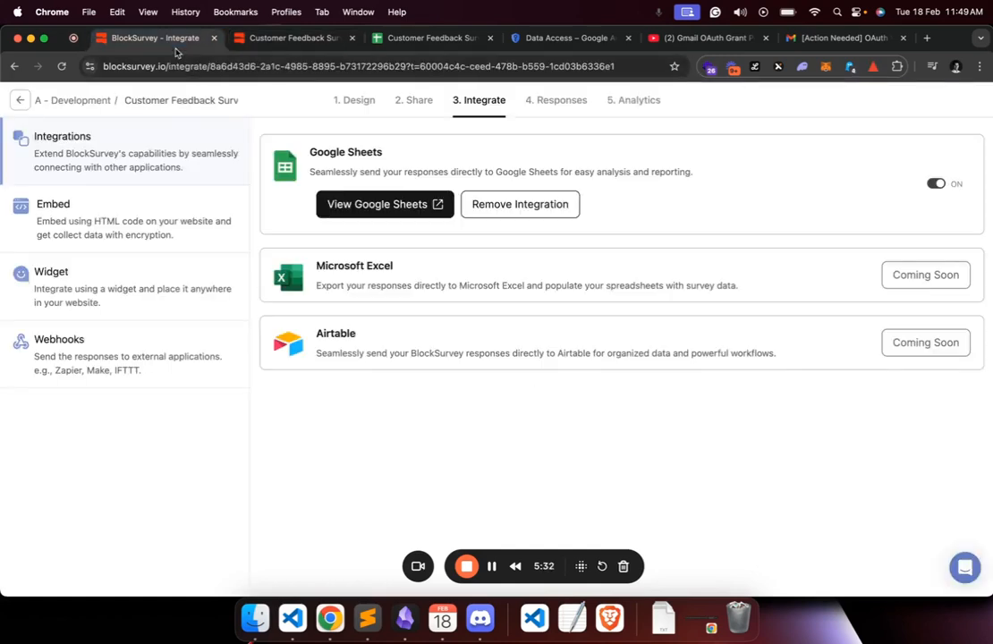
pyautogui.click(278, 39)
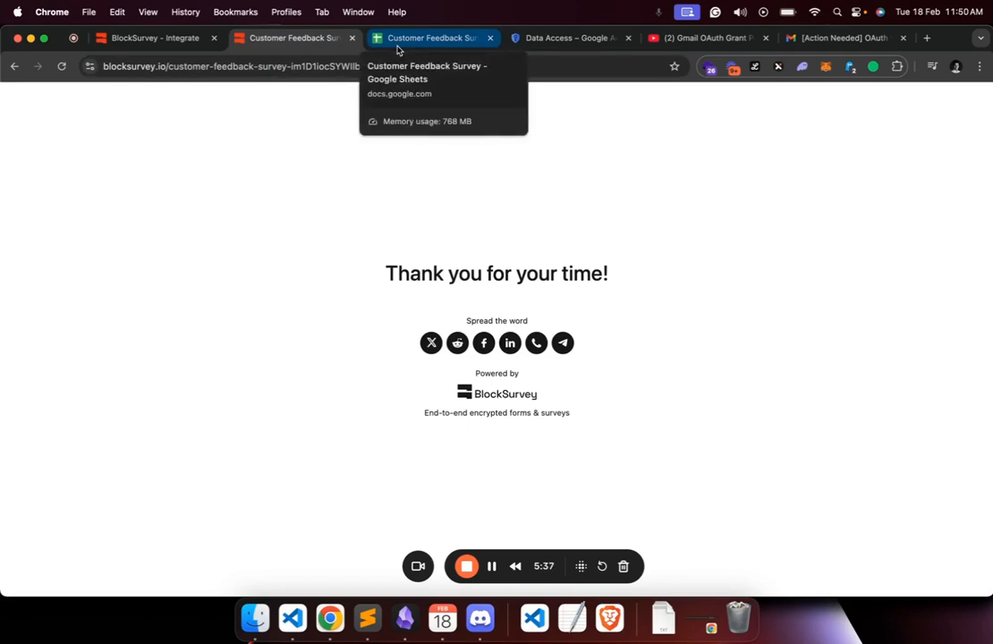
pyautogui.click(398, 40)
pyautogui.moveTo(162, 183); pyautogui.dragTo(247, 184)
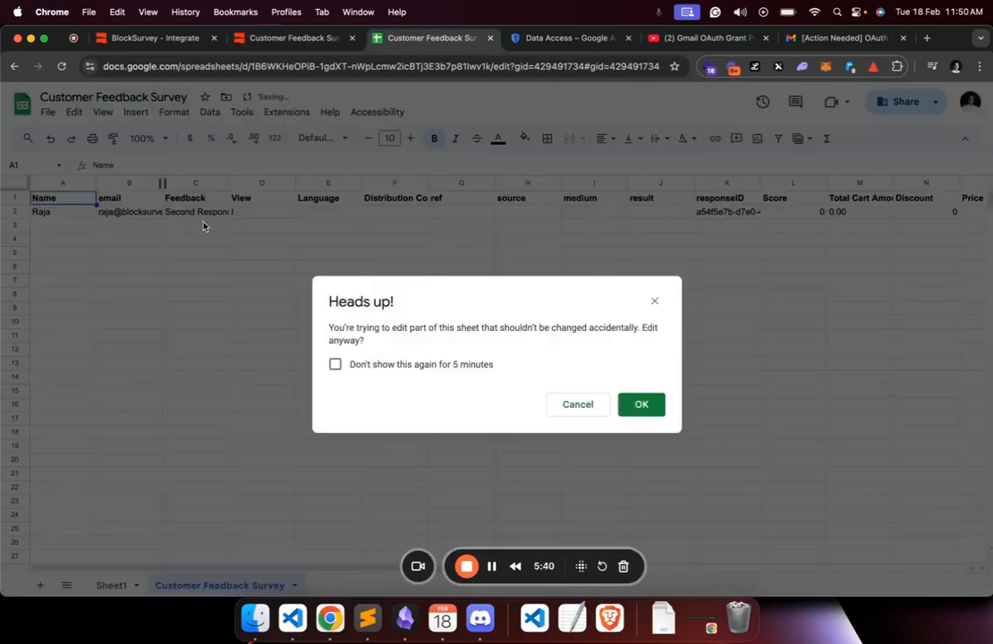
pyautogui.click(577, 404)
pyautogui.click(144, 219)
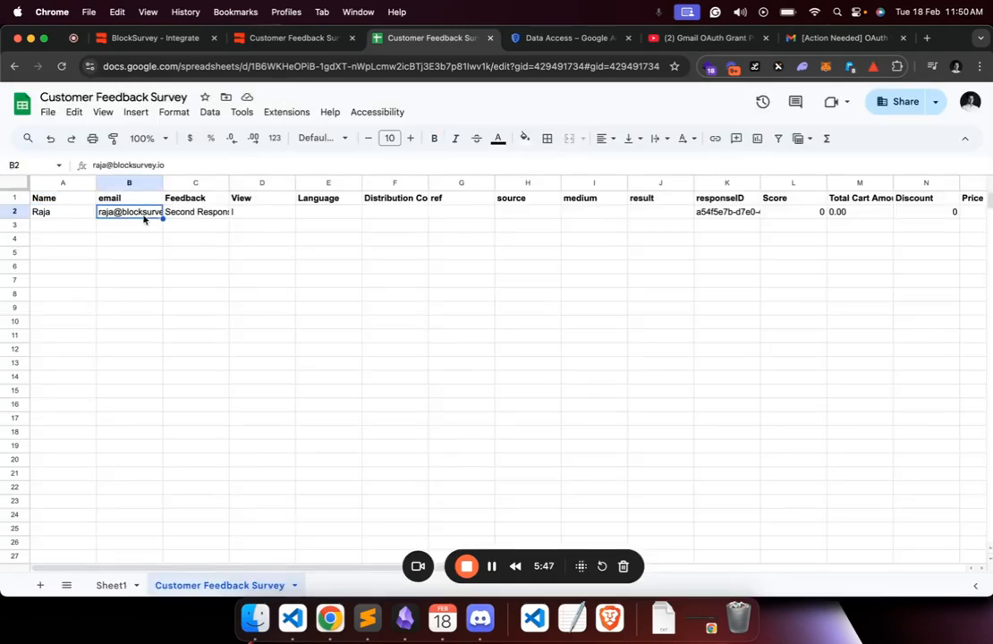
# Examine the sensitive scopes, their usage justification and the demo video link field on Google Cloud's Data Access page.
pyautogui.click(291, 39)
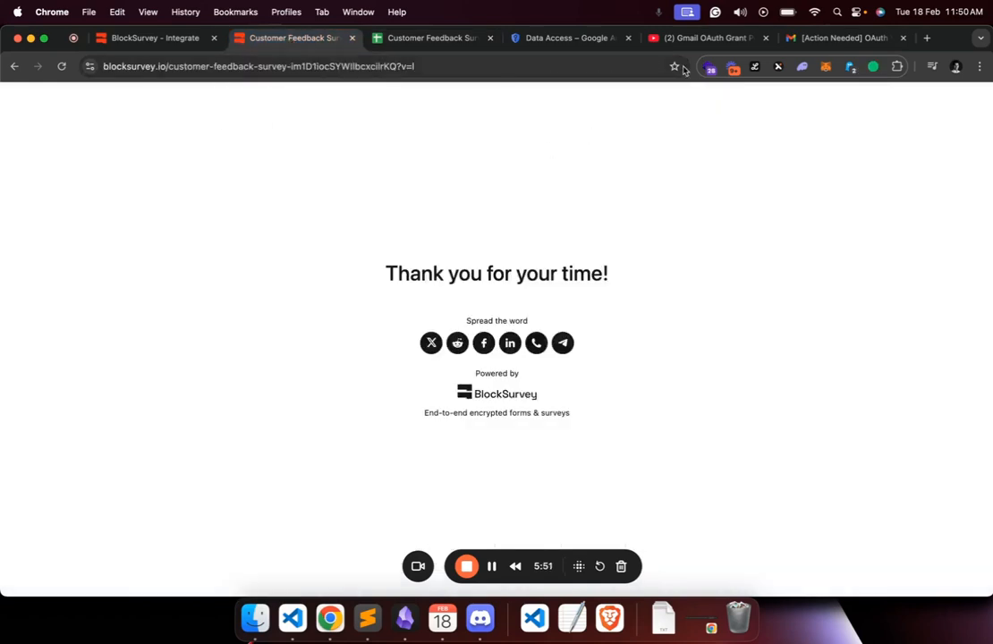
pyautogui.click(552, 41)
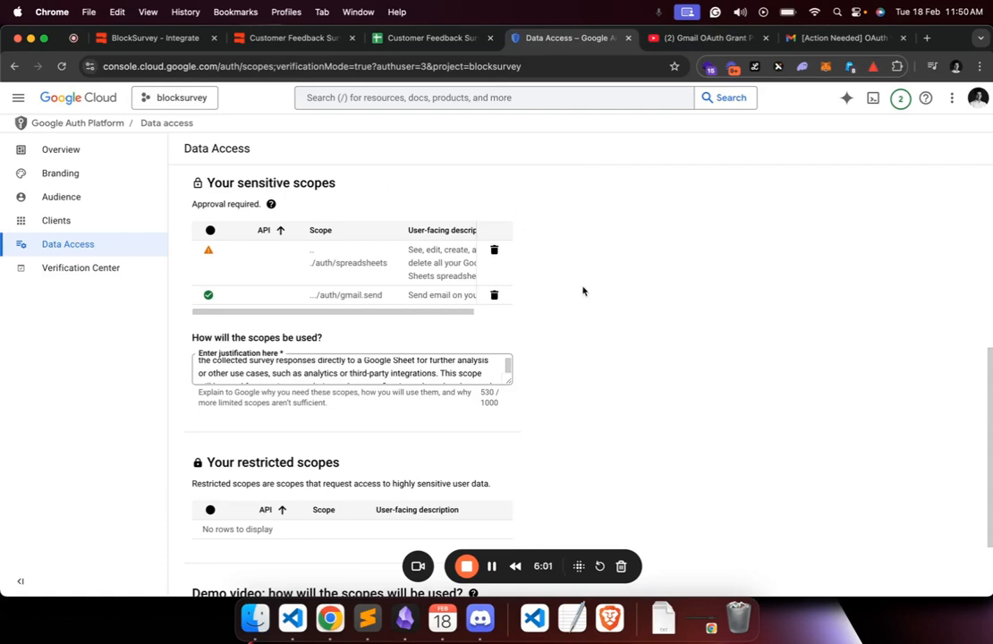
pyautogui.scroll(5, 580, 307)
pyautogui.scroll(-5, 580, 307)
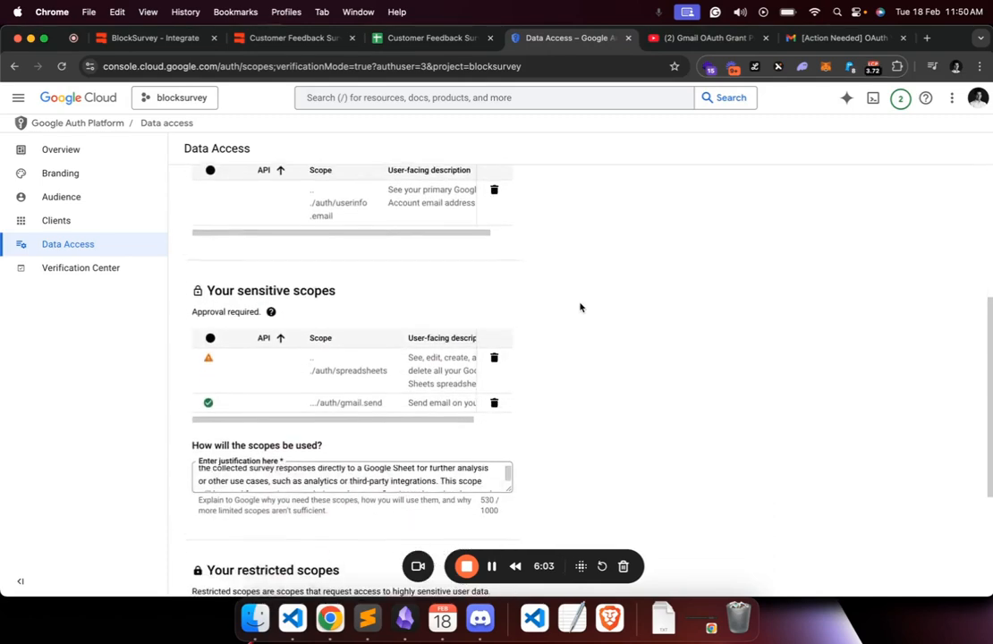
pyautogui.moveTo(209, 355)
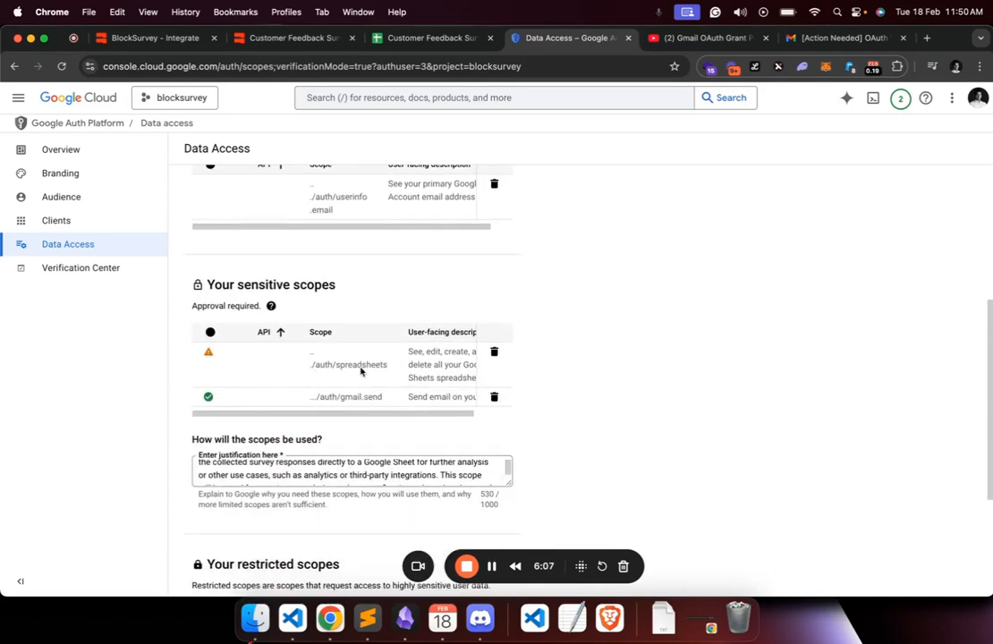
pyautogui.scroll(-1, 626, 428)
pyautogui.scroll(3, 424, 408)
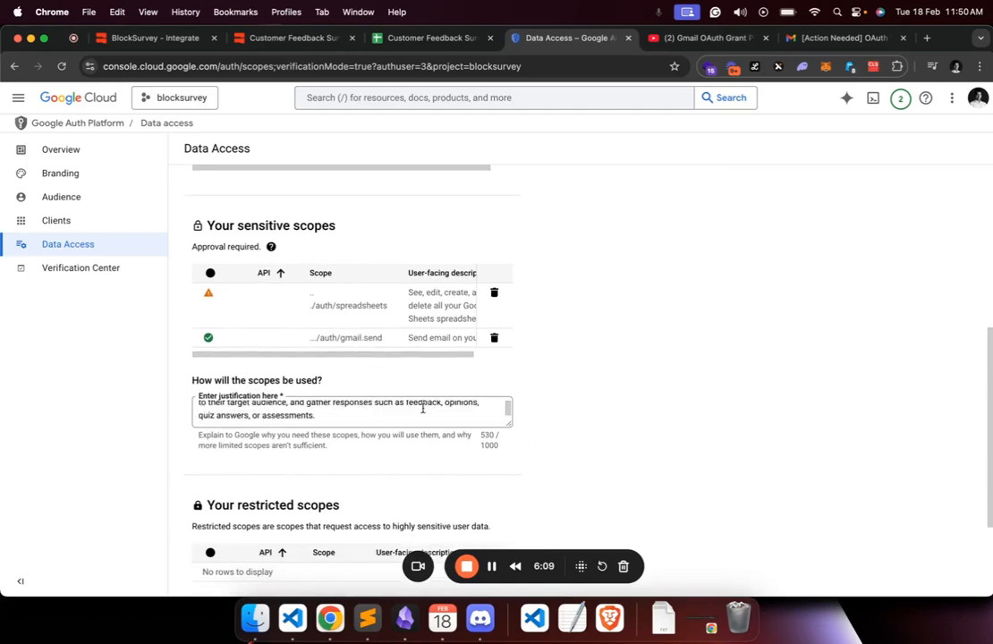
pyautogui.scroll(-5, 423, 408)
pyautogui.scroll(3, 421, 408)
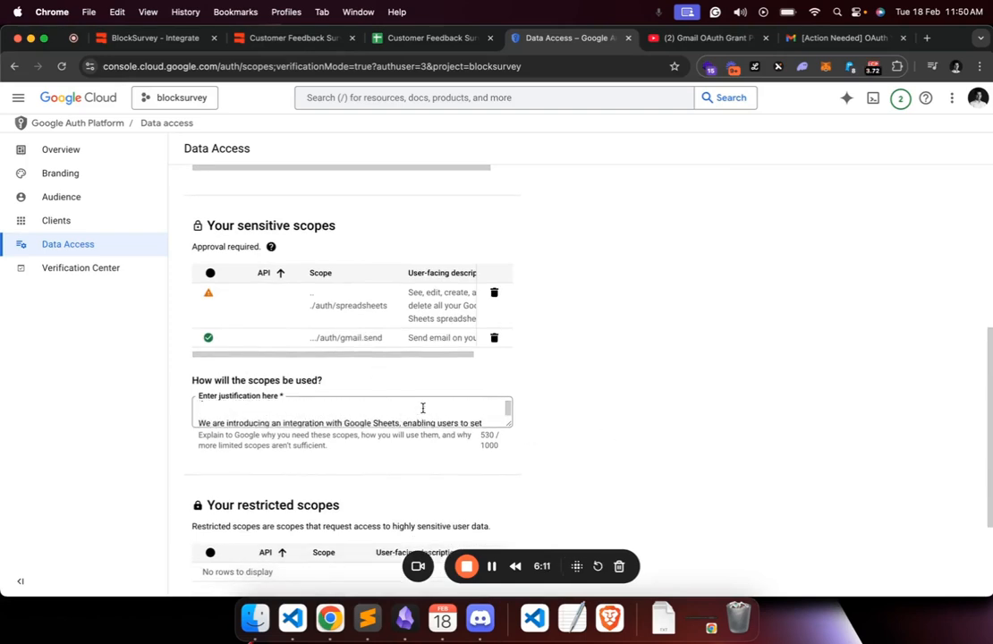
pyautogui.scroll(-3, 465, 409)
pyautogui.scroll(-3, 552, 414)
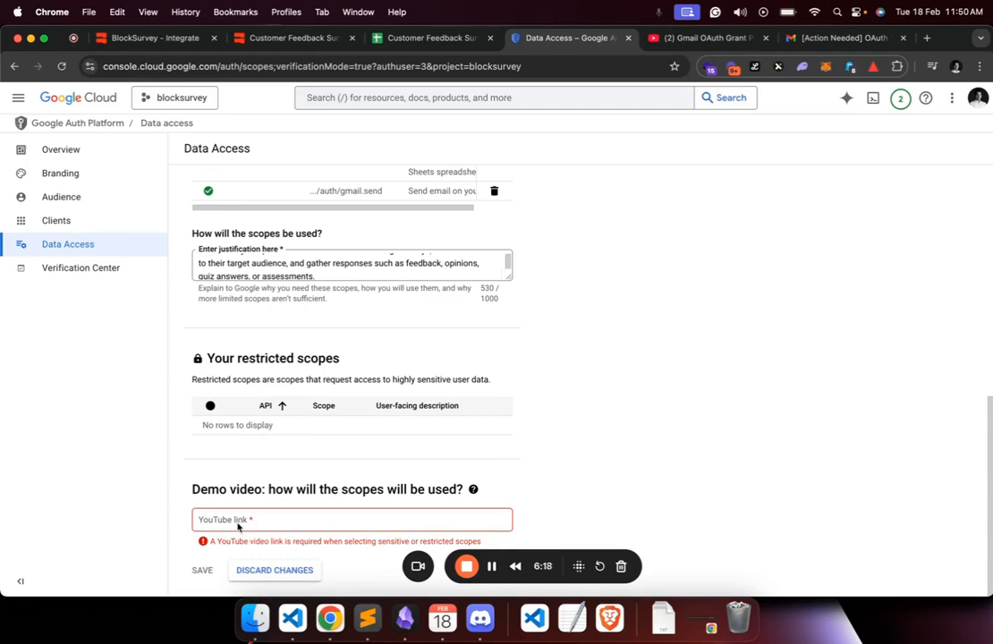
pyautogui.scroll(8, 627, 342)
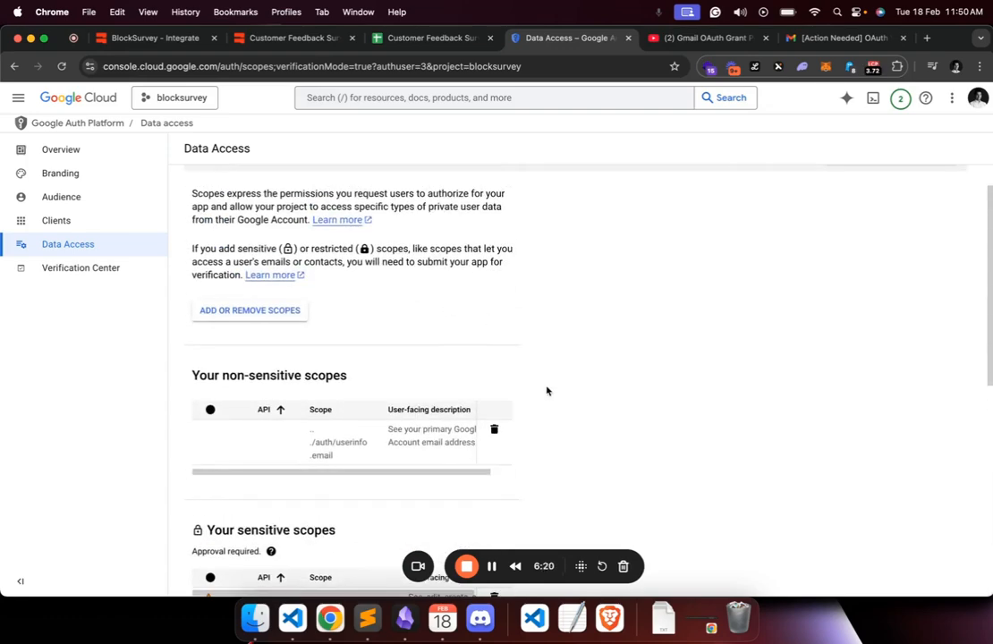
pyautogui.scroll(-6, 547, 391)
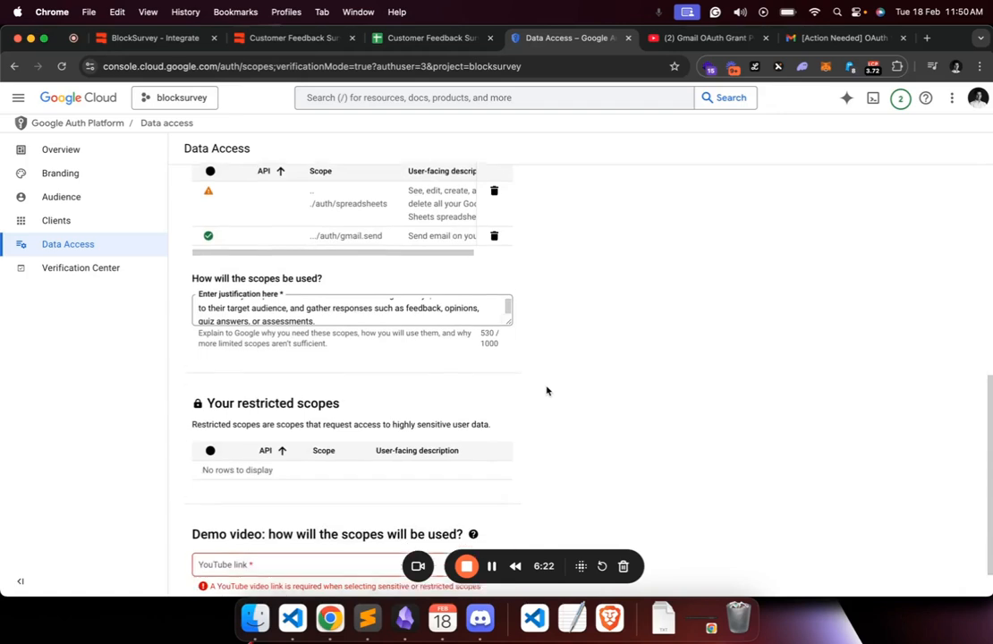
pyautogui.scroll(-1, 547, 391)
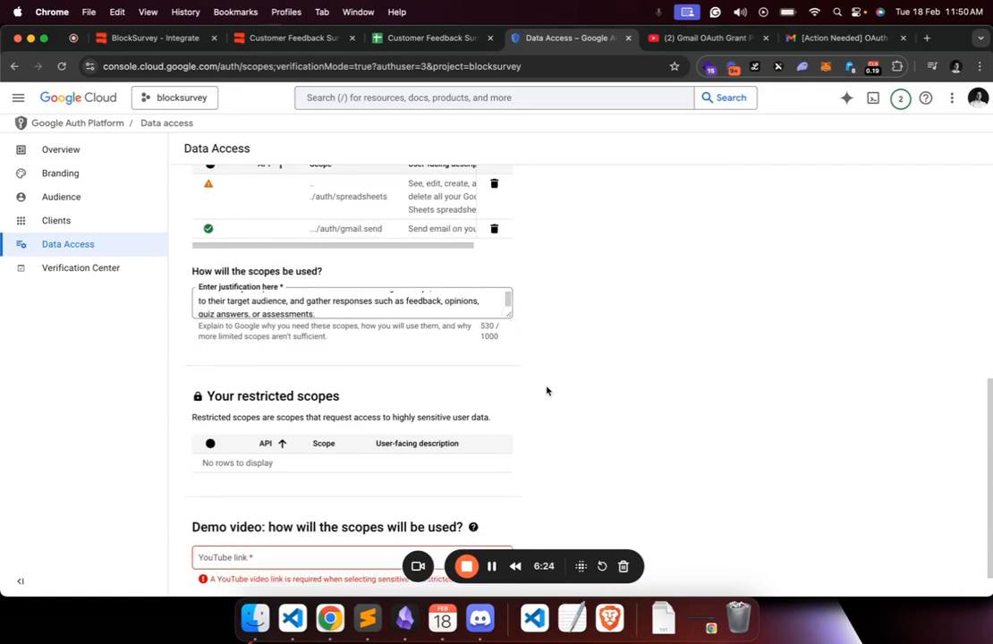